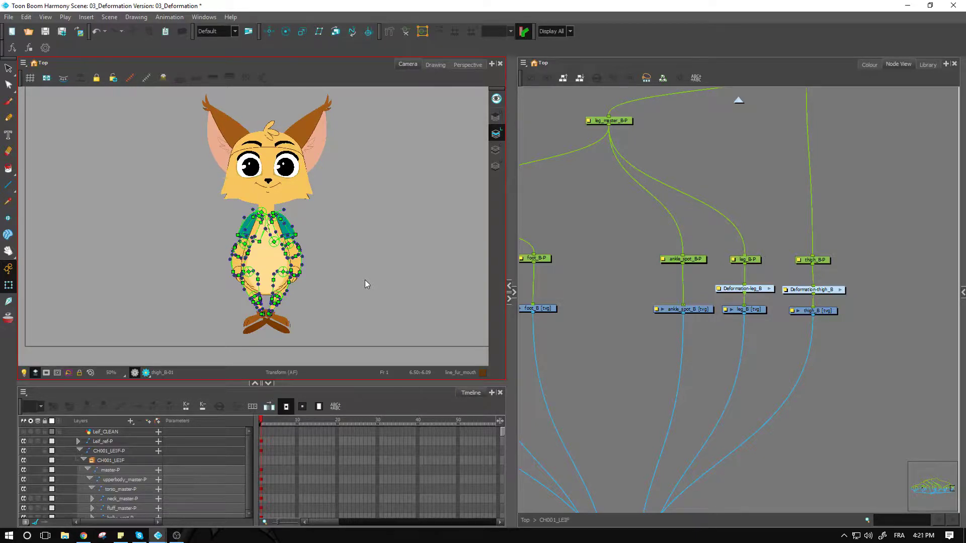
Examine the existing deformation chains on the character's arms, thighs and lower legs, down to the feet
scroll(332, 281, "up", 5)
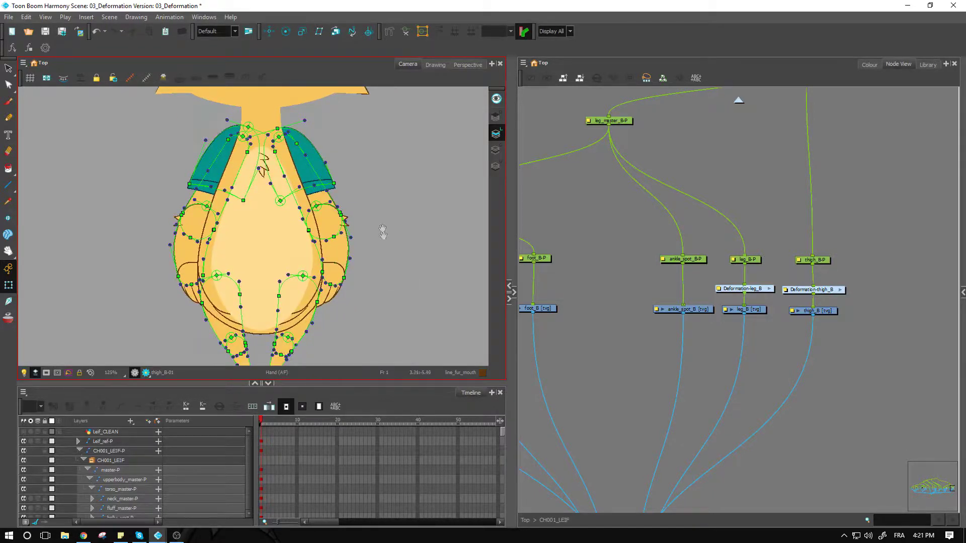
left_click_drag(383, 231, 365, 141)
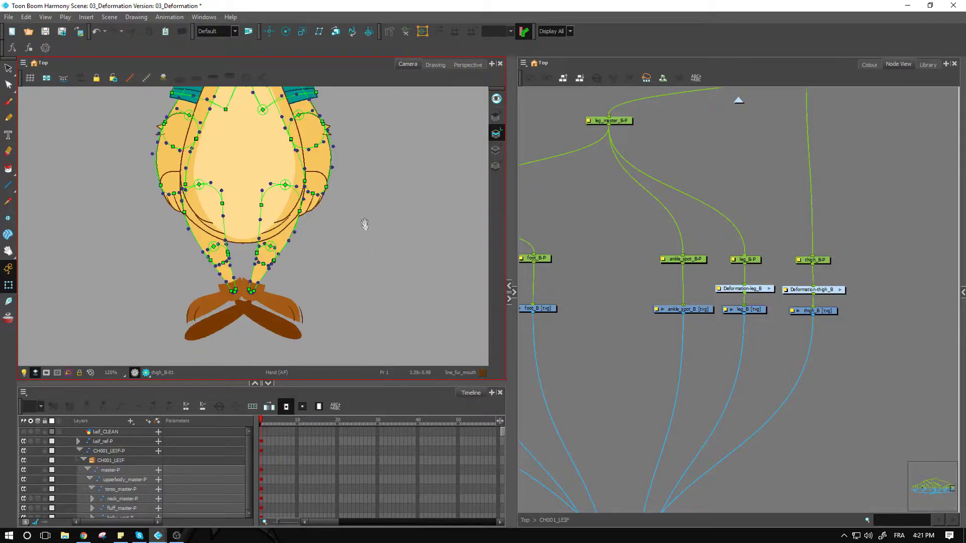
scroll(291, 275, "up", 3)
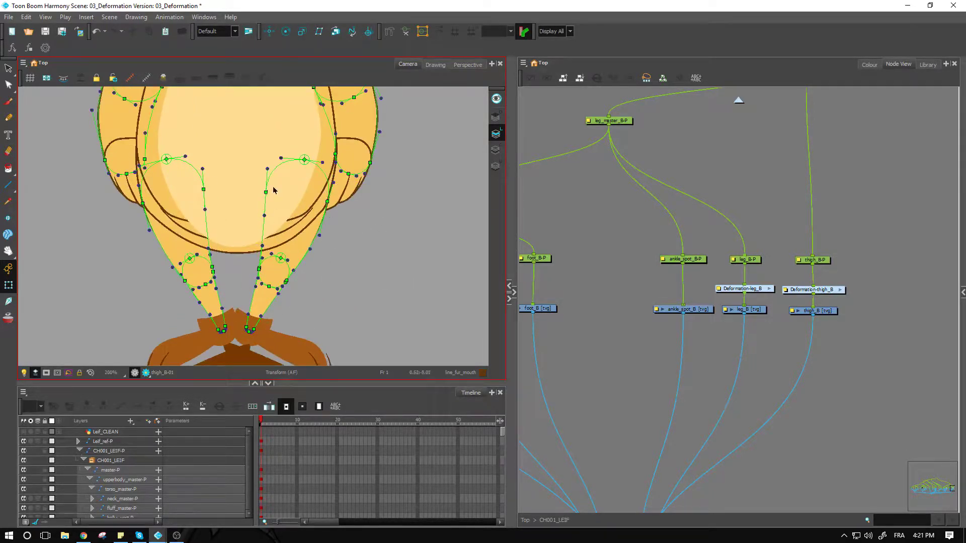
left_click_drag(184, 157, 235, 261)
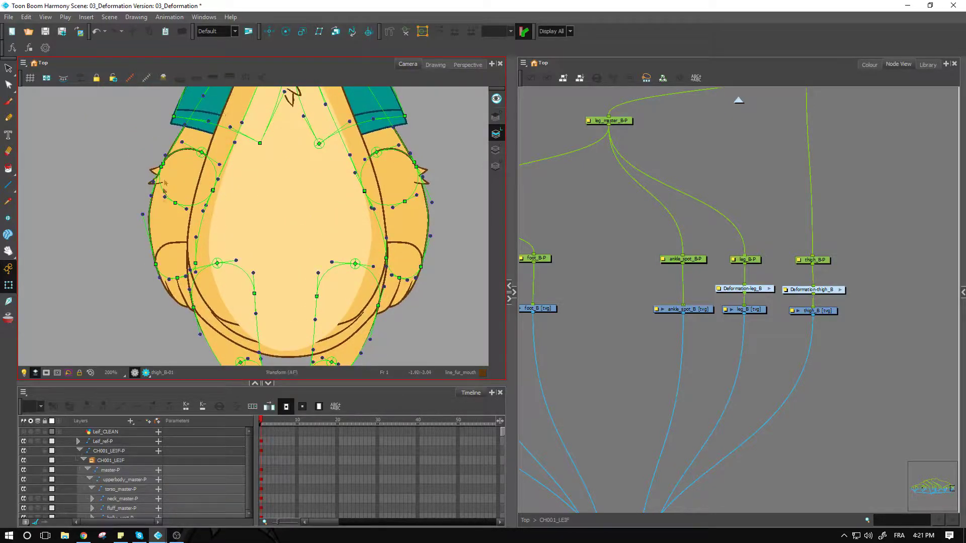
left_click_drag(324, 332, 313, 213)
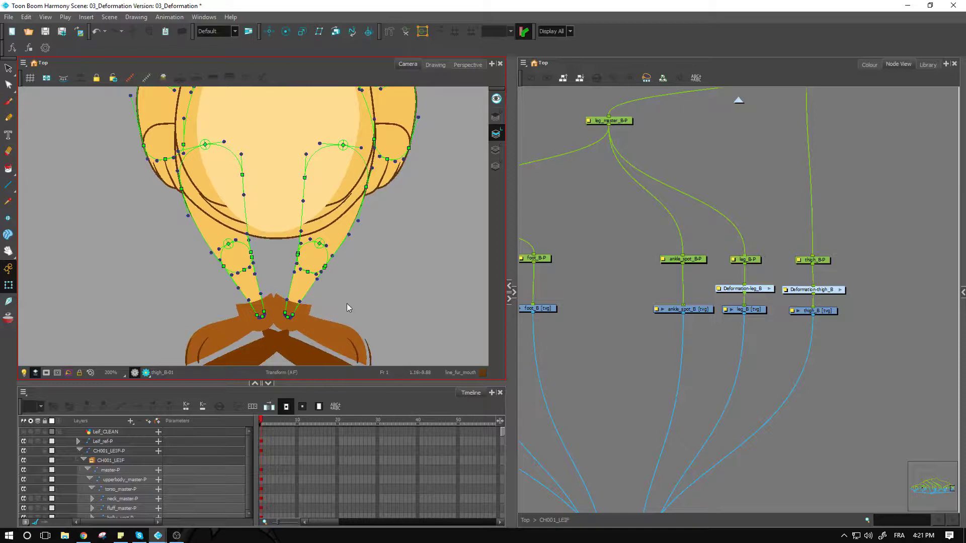
key("space")
left_click_drag(435, 181, 418, 289)
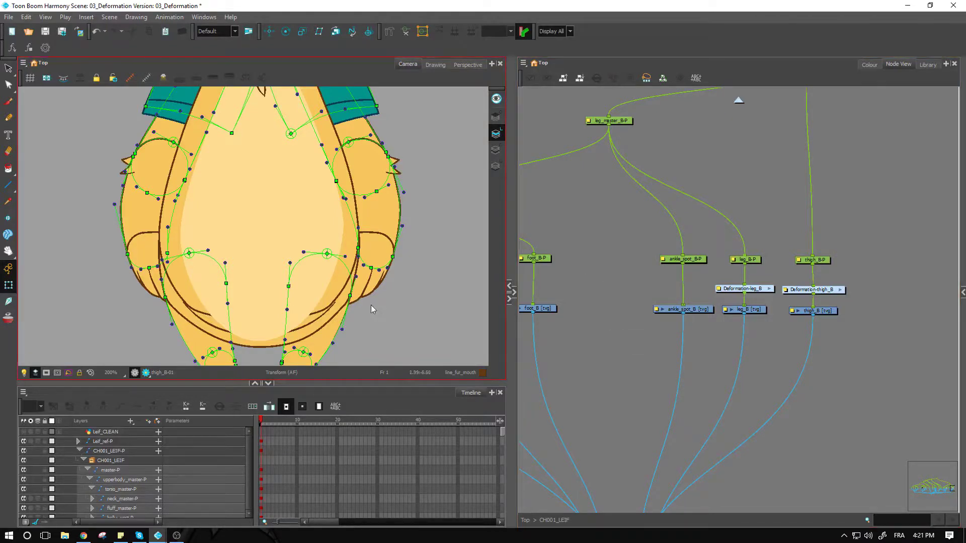
scroll(371, 305, "down", 2)
key("space")
left_click_drag(334, 338, 299, 254)
scroll(236, 250, "up", 2)
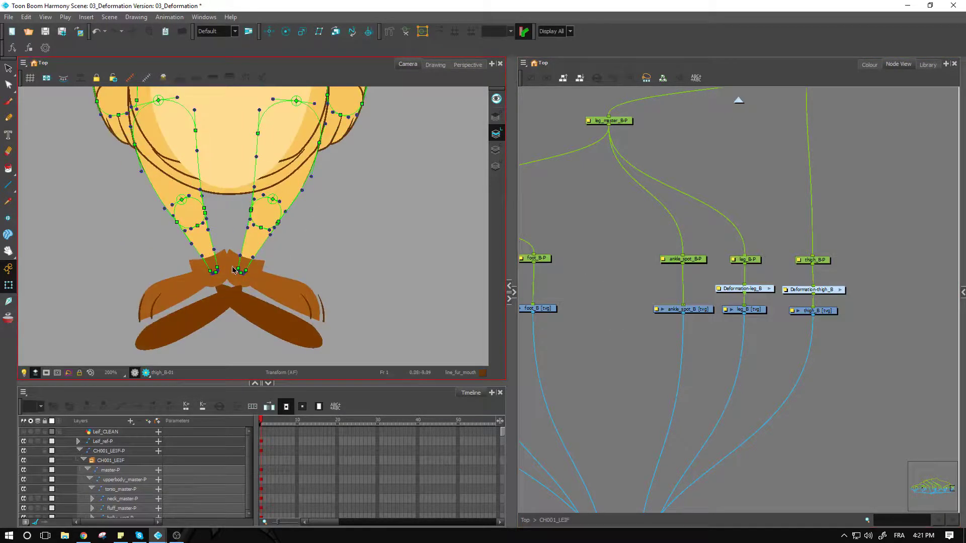
Add a Display node below the Leif_leg_B_comp composite and connect the composite's output to it
left_click(270, 288)
left_click_drag(569, 323, 742, 342)
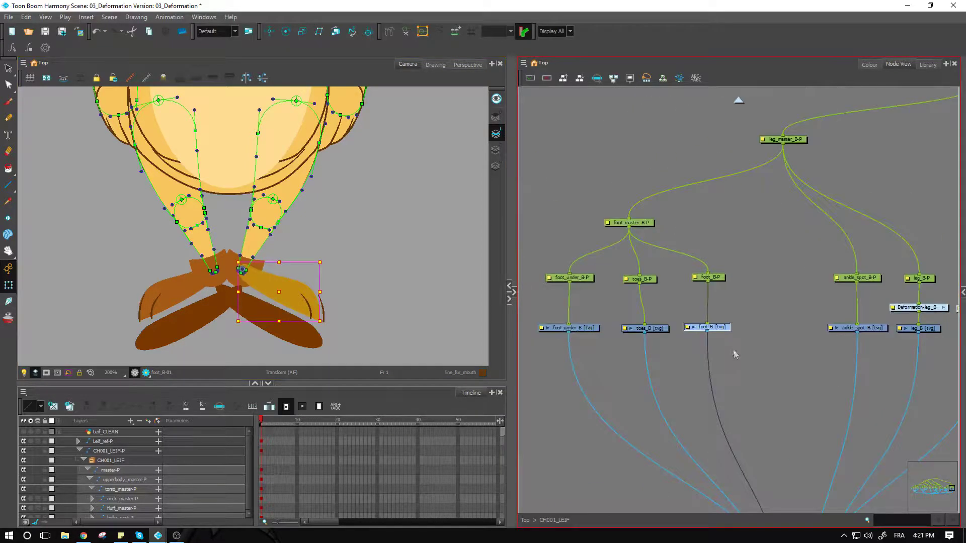
left_click_drag(786, 419, 690, 281)
left_click_drag(721, 473, 685, 378)
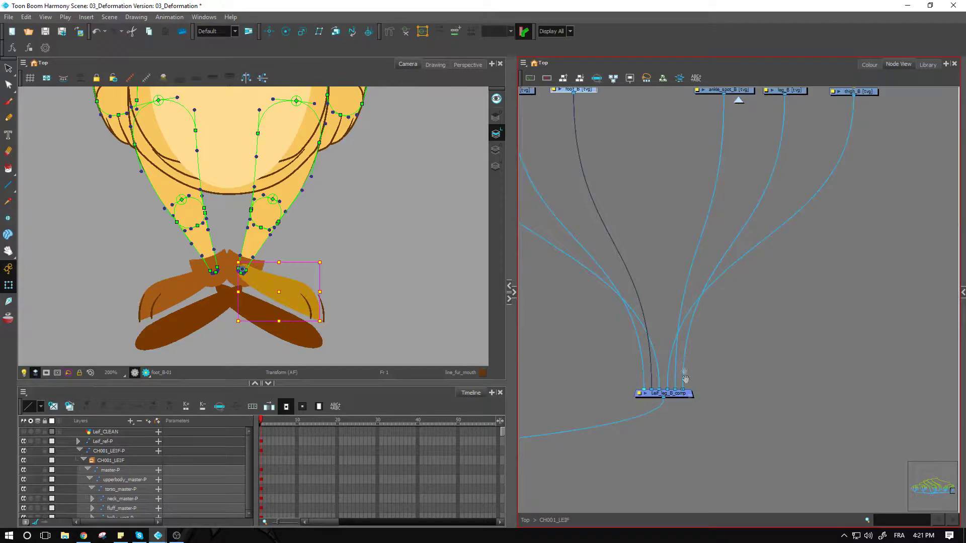
left_click(679, 427)
key("ctrl+i")
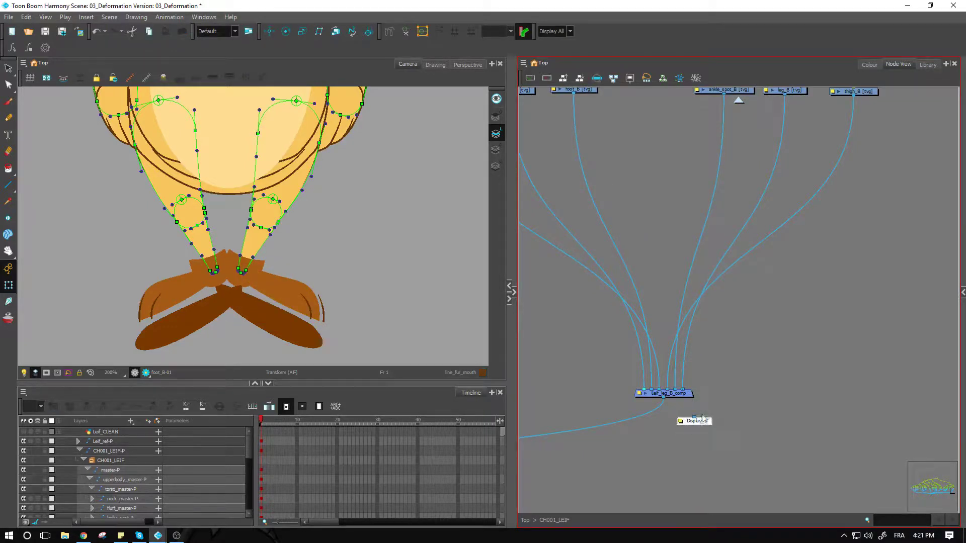
left_click_drag(703, 421, 675, 414)
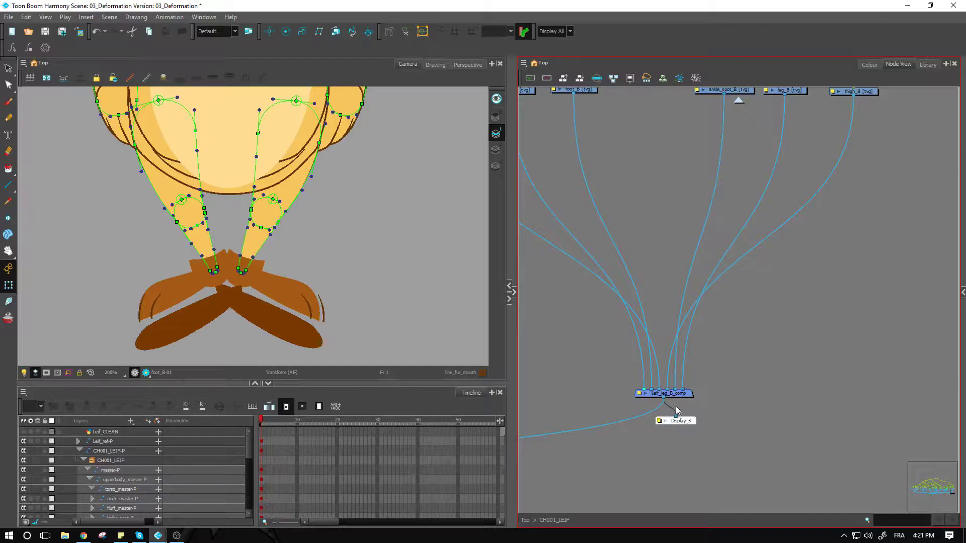
left_click(677, 399)
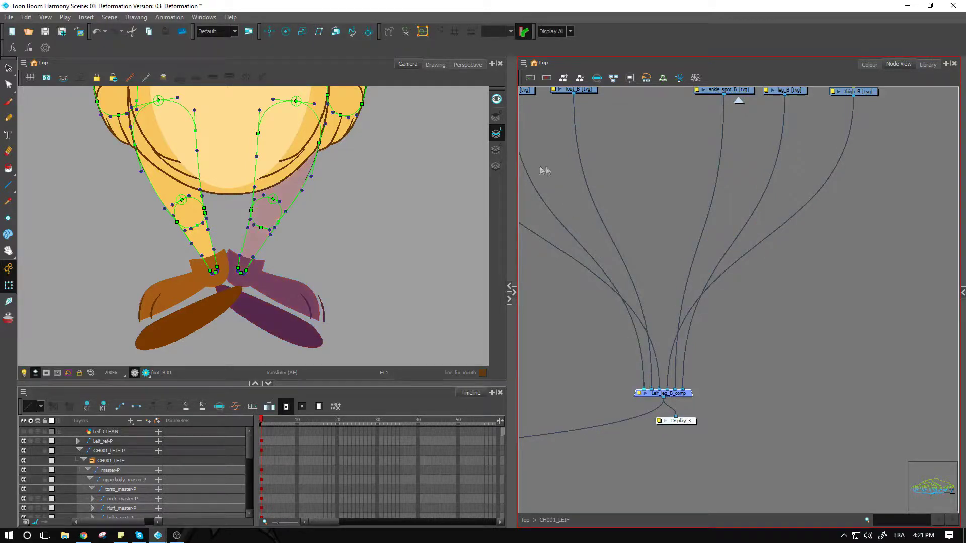
Isolate the leg in the Camera view by setting the scene display to Display_3
left_click(564, 32)
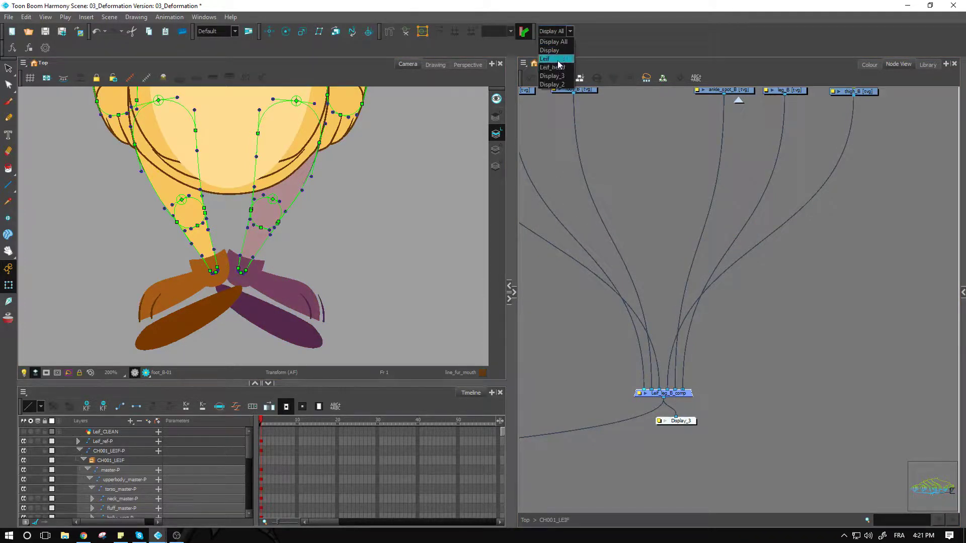
left_click(559, 76)
left_click(657, 295)
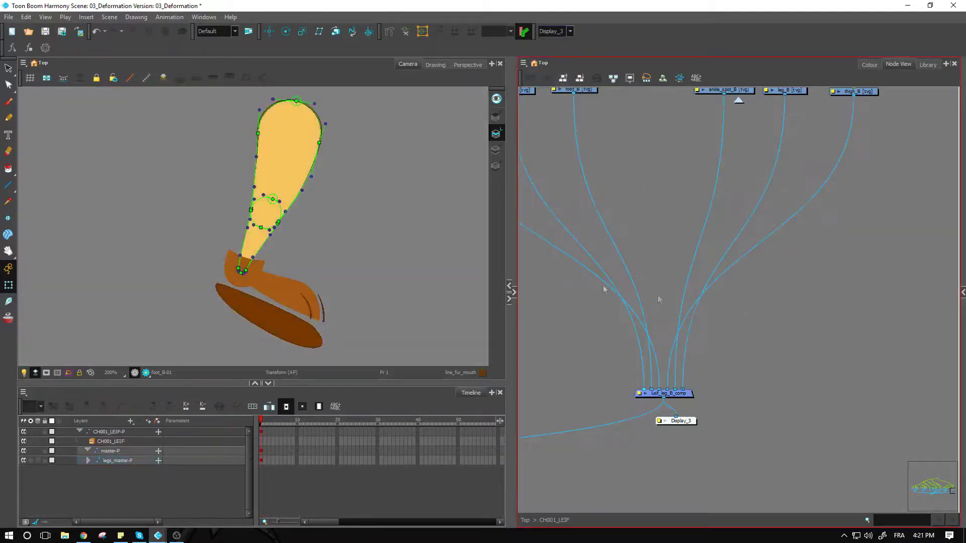
Disable the ankle_spot_B drawing node so that the ankle end of the foot is uncovered
scroll(276, 294, "up", 2)
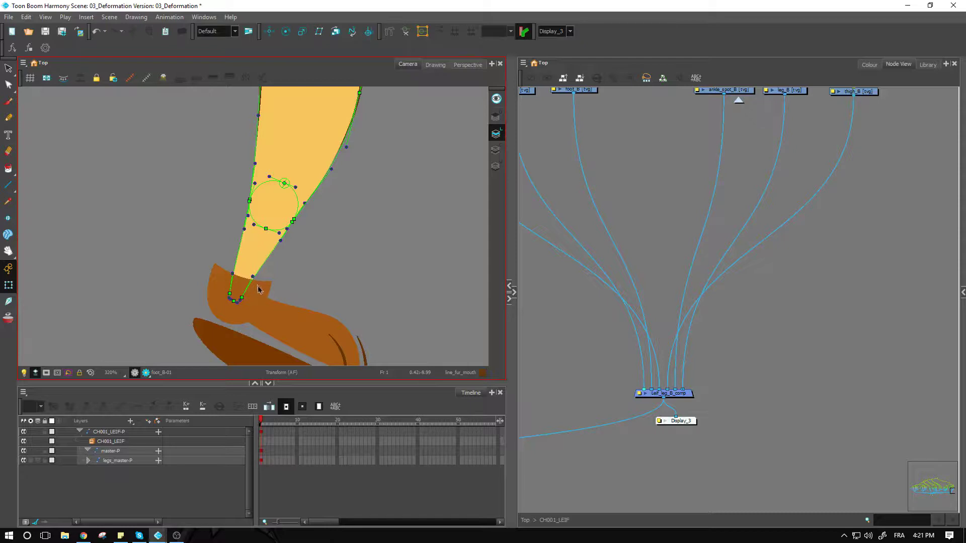
left_click(262, 290)
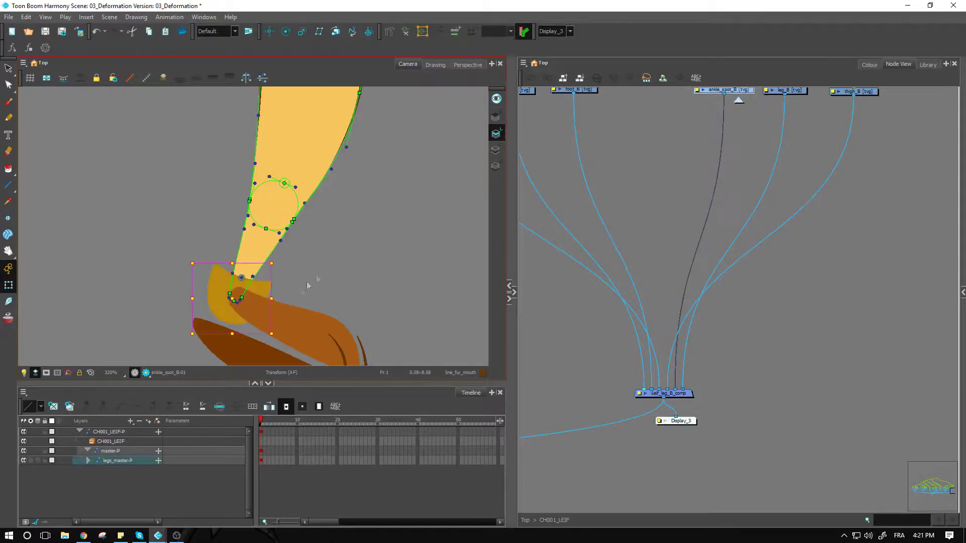
left_click_drag(805, 177, 825, 310)
left_click(758, 244)
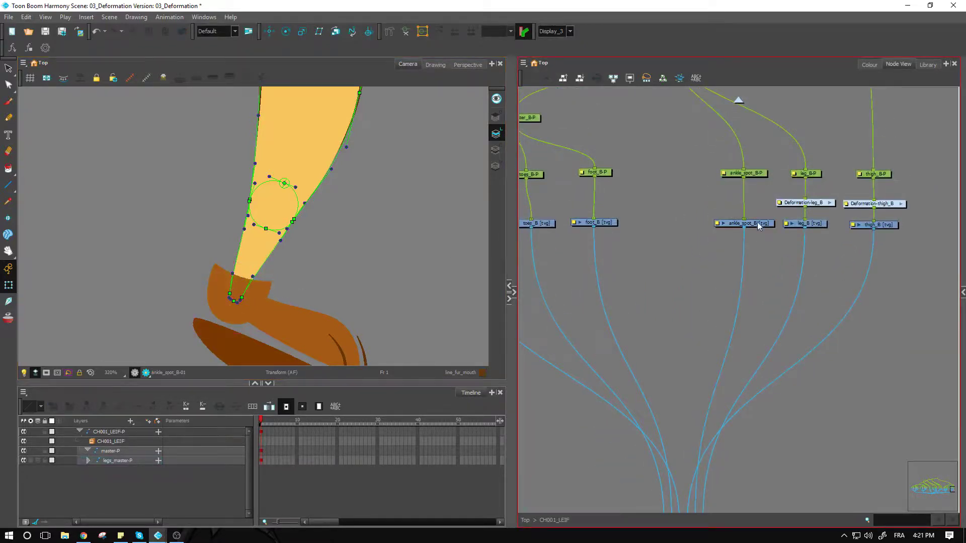
left_click(757, 223)
key("d")
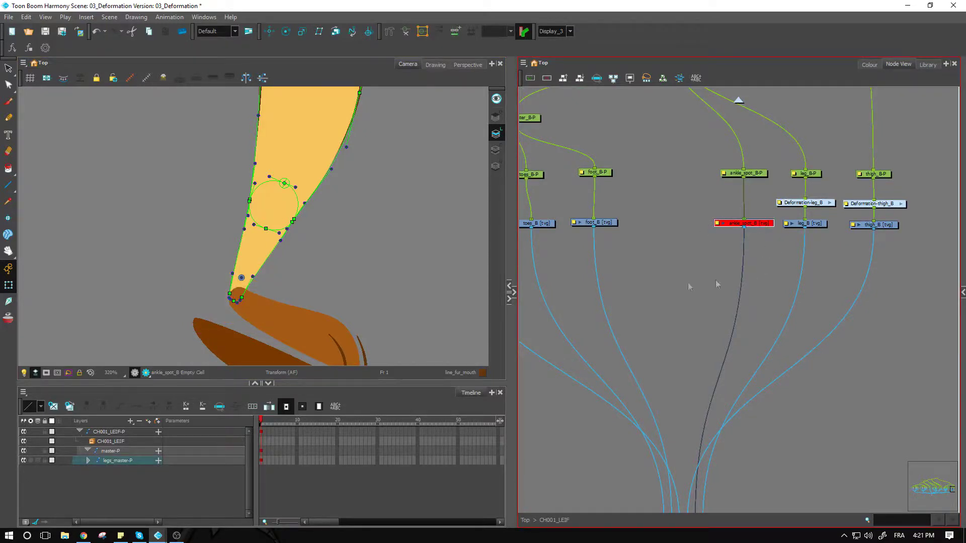
scroll(380, 236, "up", 3)
key("2")
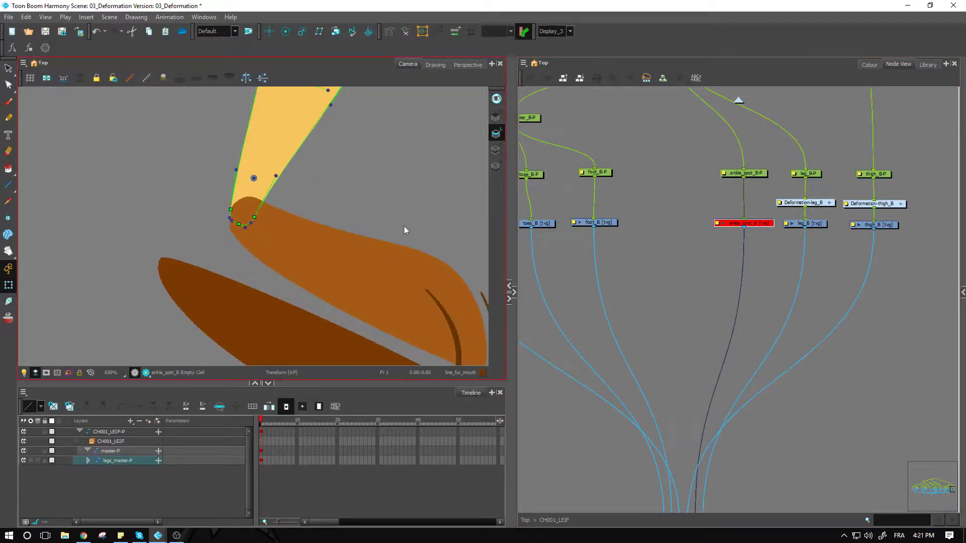
left_click(403, 227)
left_click(759, 235)
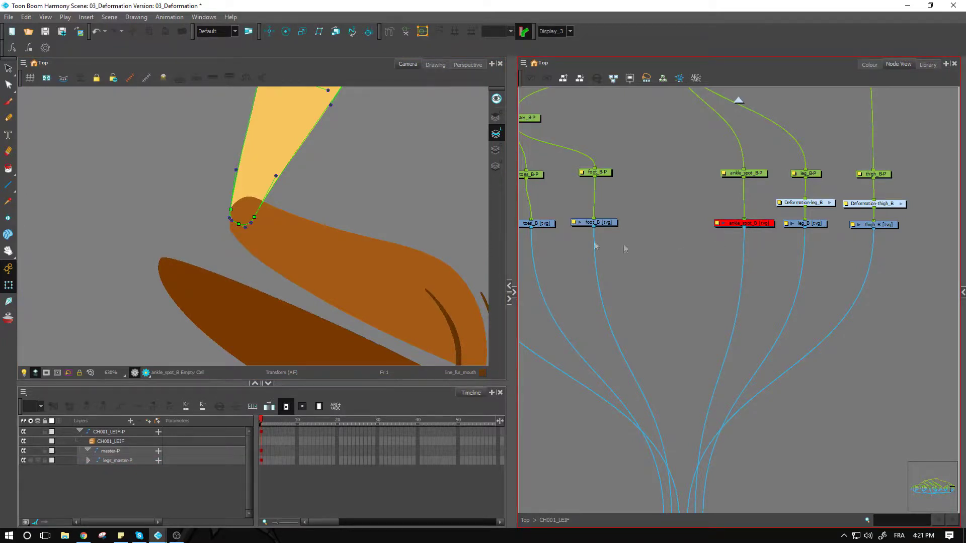
Start a deformation chain on the foot_B drawing with the Rigging tool, placing its first point at the rear edge of the ankle end
left_click(388, 264)
key("1")
left_click_drag(388, 264, 264, 199)
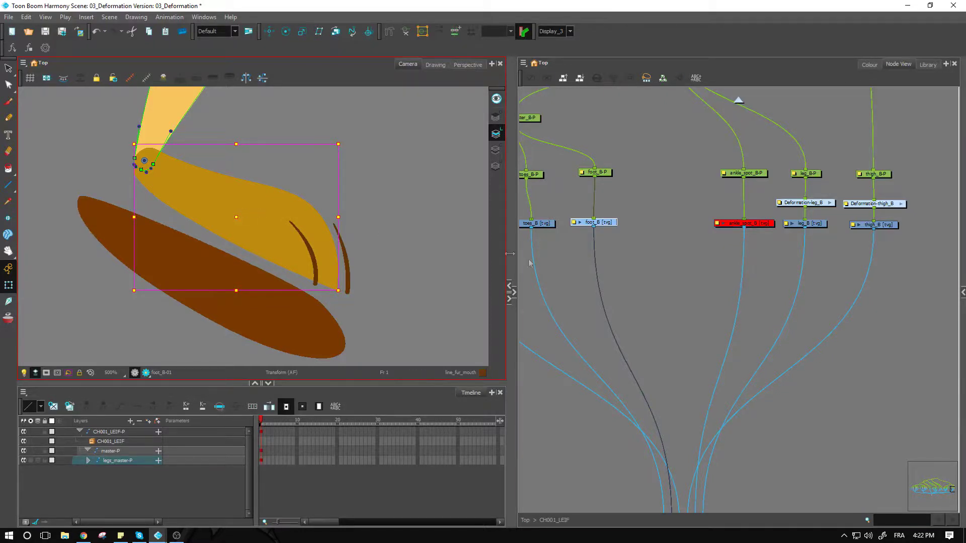
left_click(604, 222)
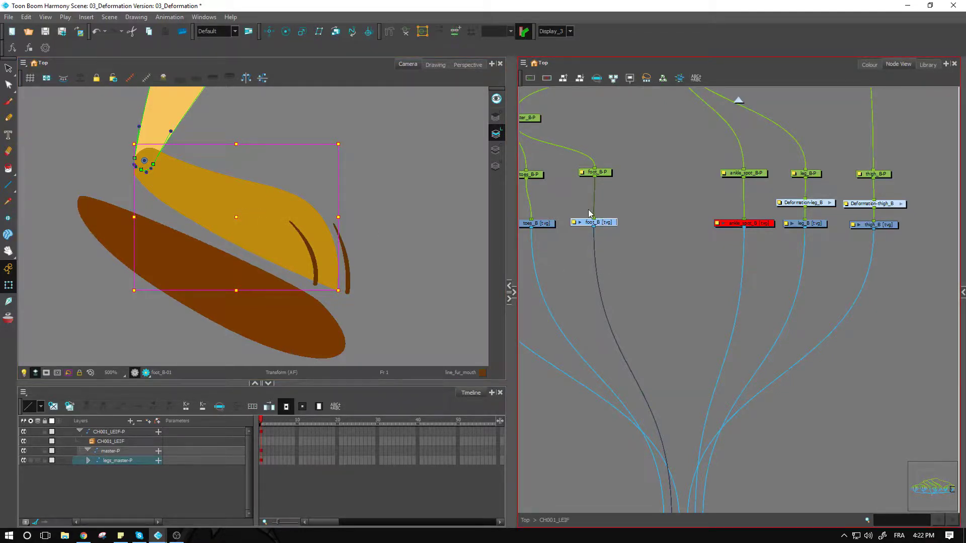
left_click(146, 163)
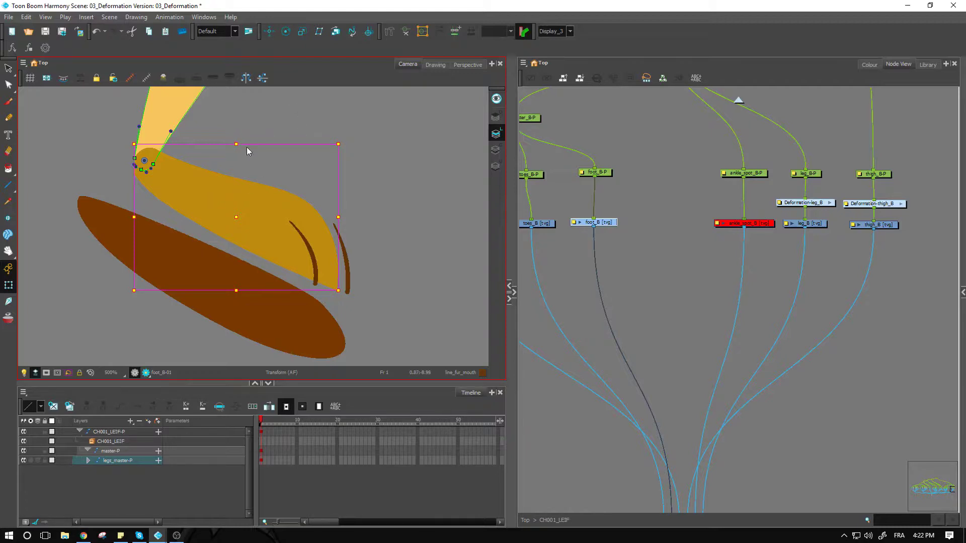
scroll(237, 216, "up", 1)
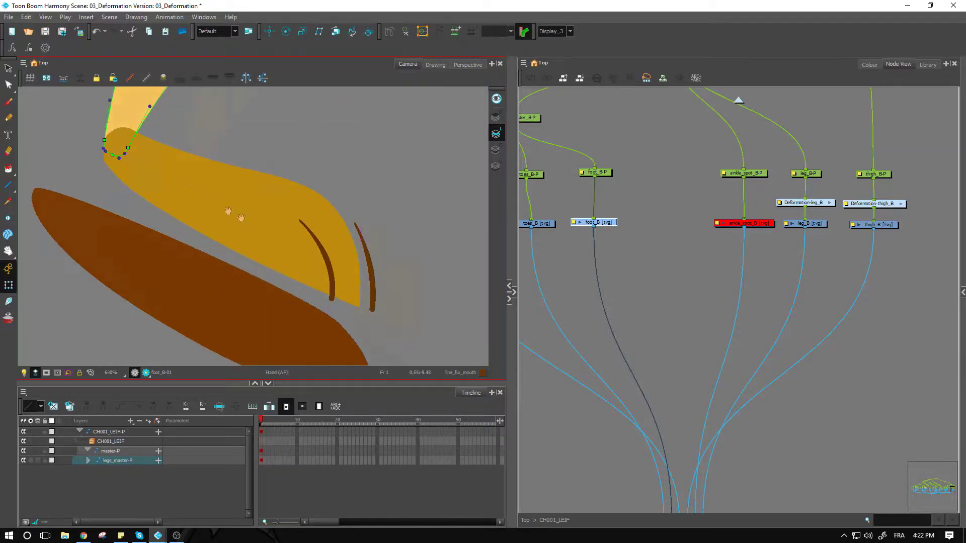
left_click_drag(241, 217, 411, 304)
key("2")
key("2")
left_click_drag(313, 237, 242, 223)
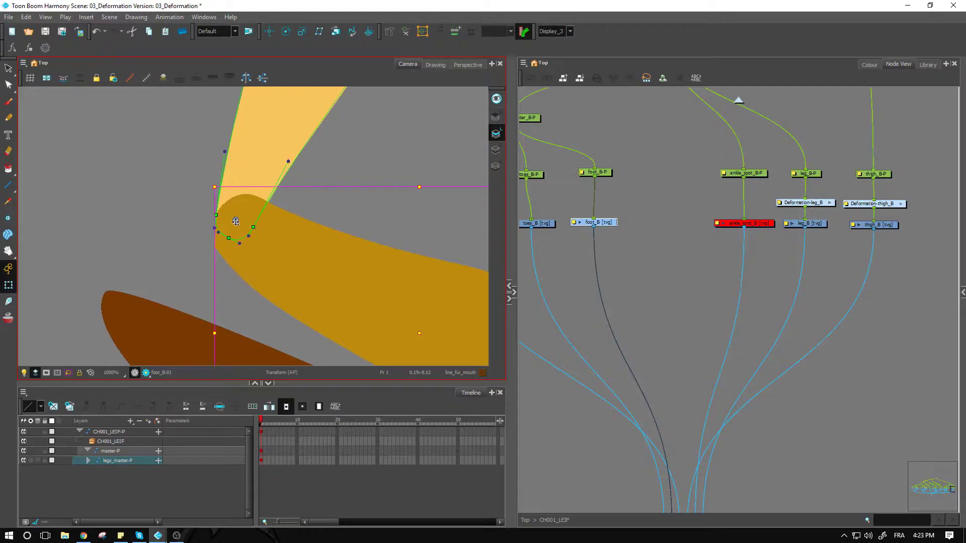
left_click(389, 33)
scroll(404, 228, "up", 1)
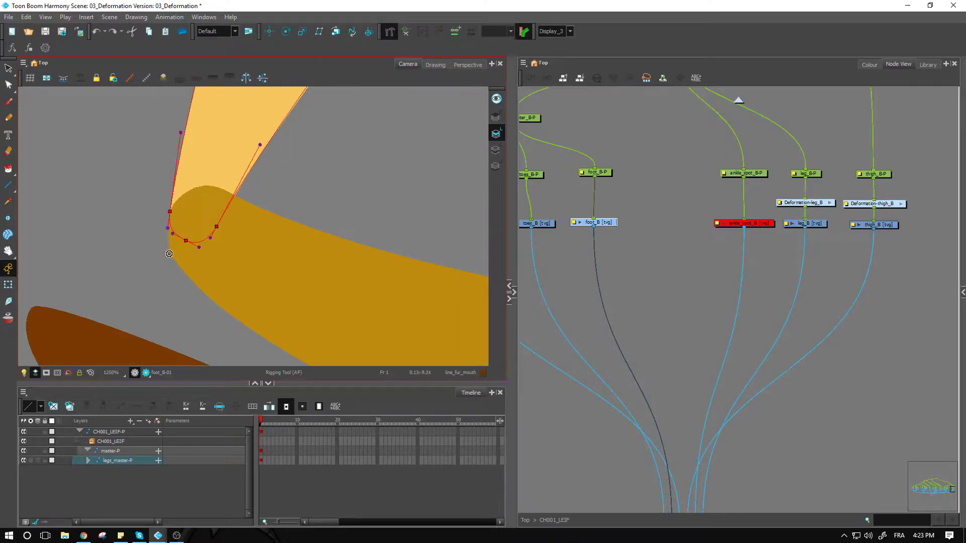
left_click(169, 253)
Trace the foot_B outline with curve deformation points along the underside, at the toe tip, on the upper toe bend and at the front of the ankle
key("1")
key("1")
key("1")
key("space")
left_click_drag(307, 305, 227, 280)
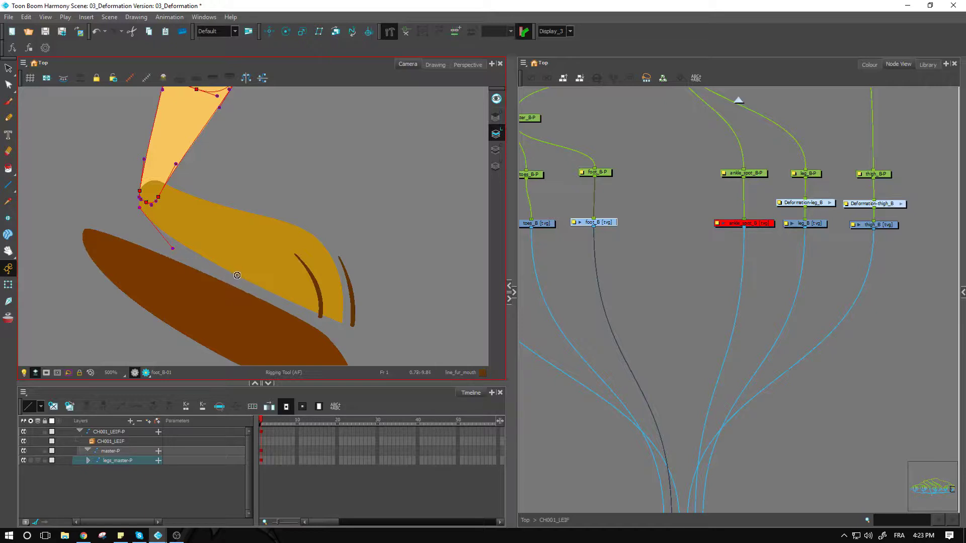
left_click_drag(237, 275, 210, 262)
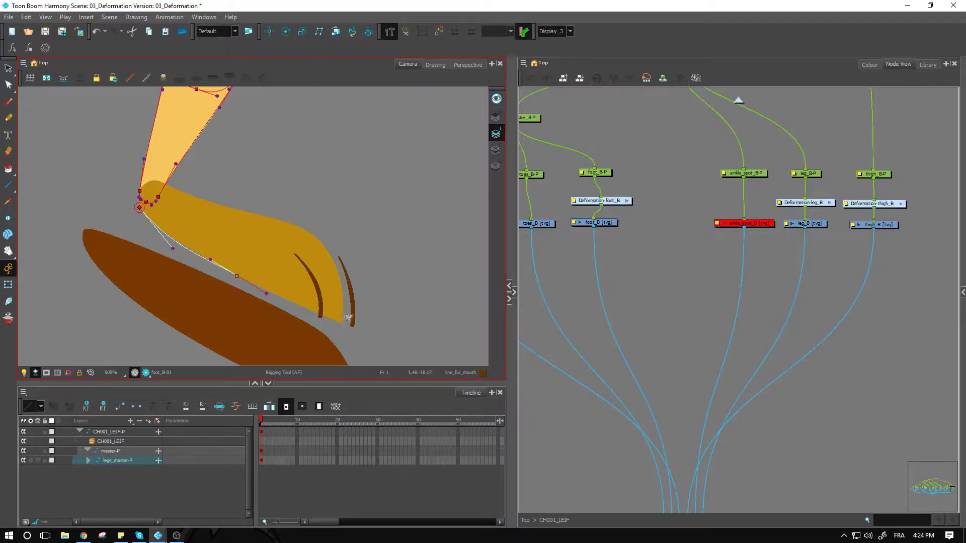
left_click_drag(342, 322, 309, 310)
left_click_drag(310, 231, 338, 249)
left_click(346, 298)
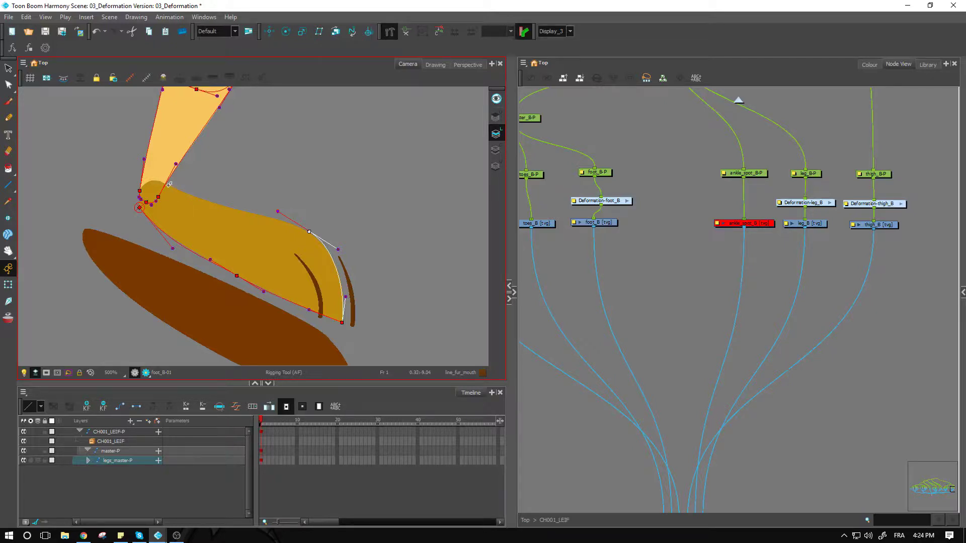
left_click(166, 185)
Close the foot_B deformation chain at its starting point, fit the curve handles to the rounded ankle end, and return to the Transform tool
scroll(160, 186, "up", 2)
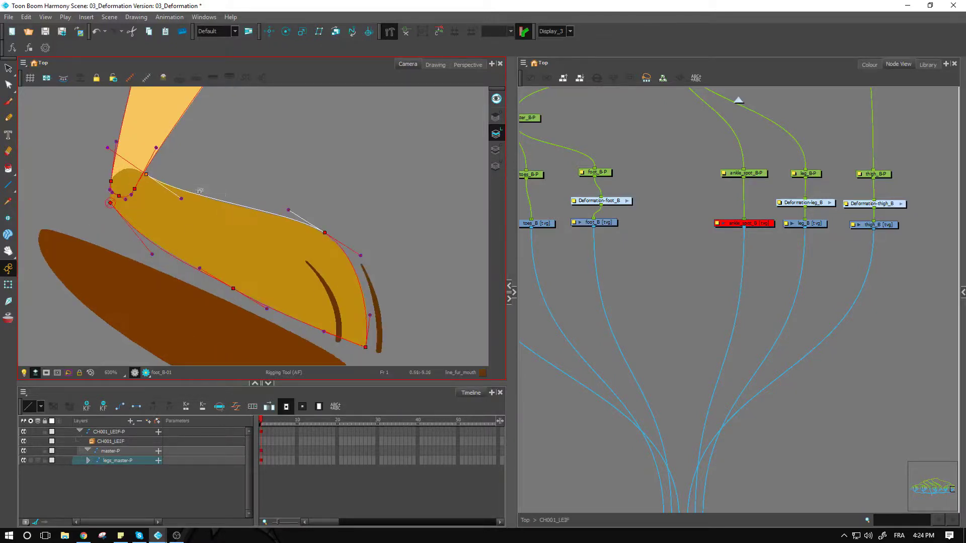
left_click_drag(147, 194, 241, 219)
key("2")
key("2")
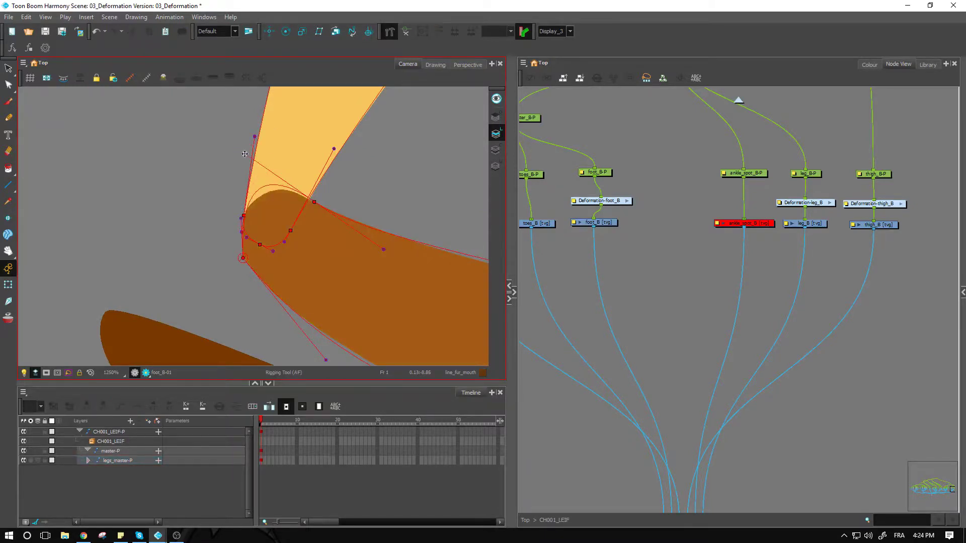
left_click_drag(246, 155, 258, 168)
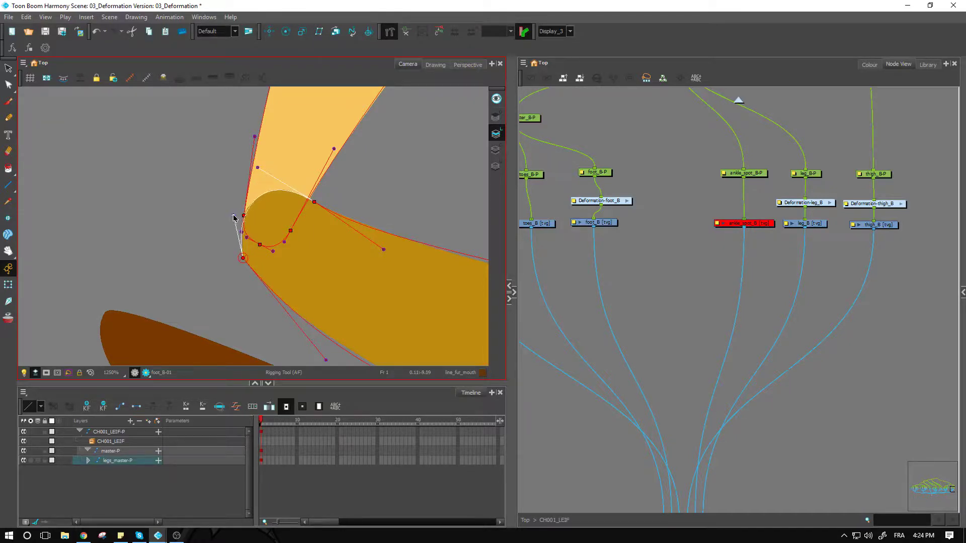
key("1")
key("1")
key("space")
left_click_drag(392, 291, 249, 240)
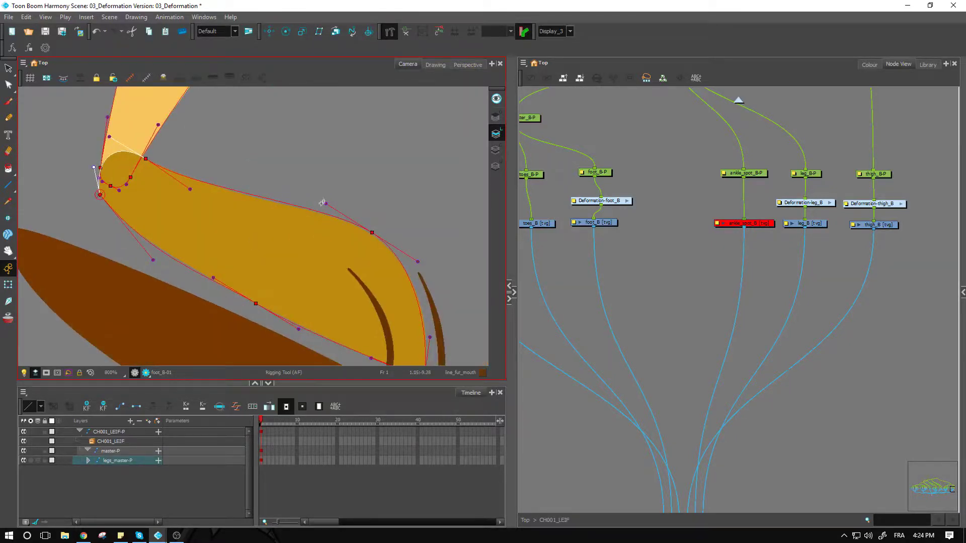
scroll(343, 237, "down", 1)
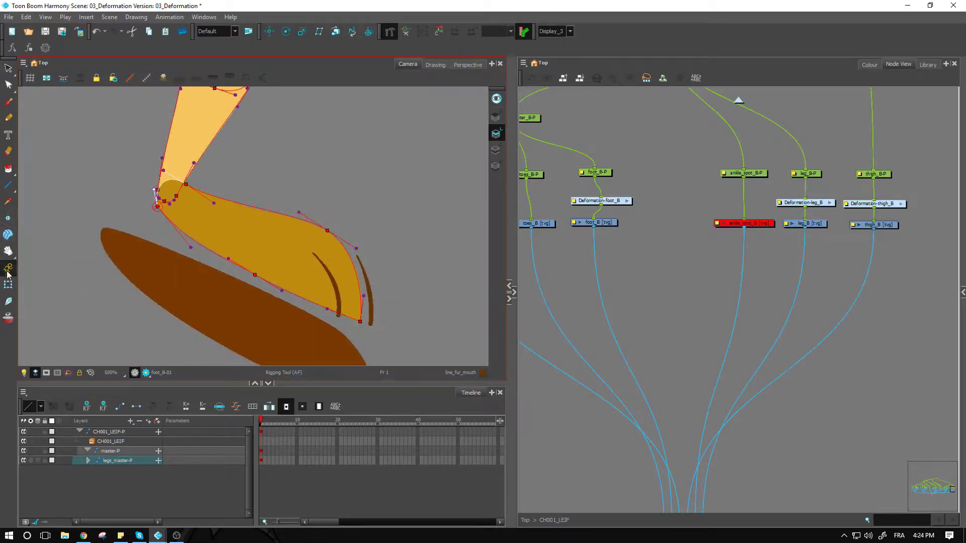
left_click(8, 286)
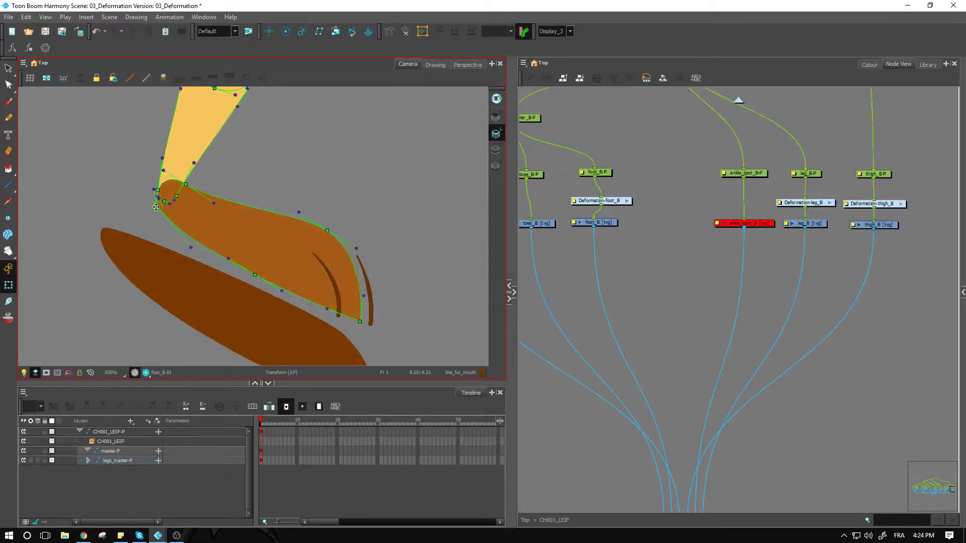
Show only the foot_B drawing's deformation chain and hide all other chains
left_click(309, 156)
left_click(228, 220)
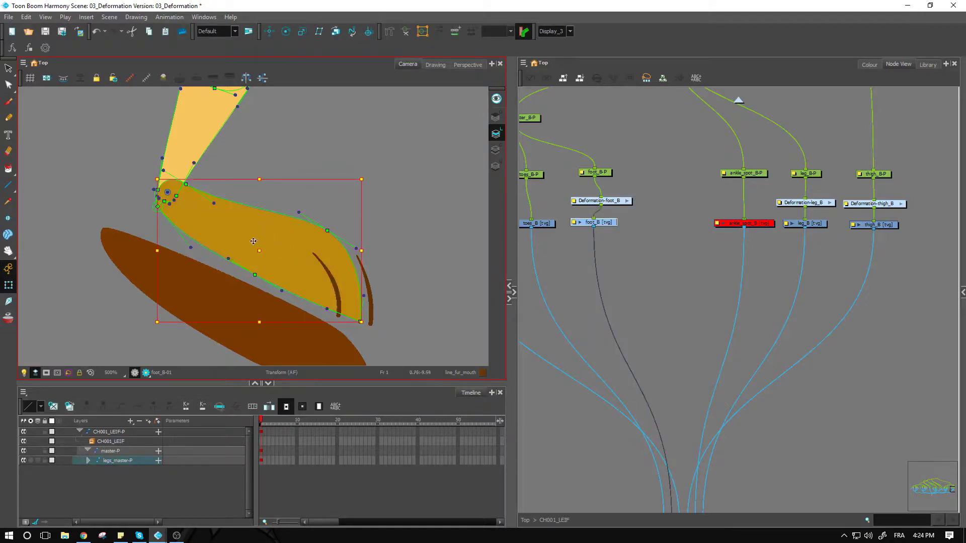
left_click(405, 32)
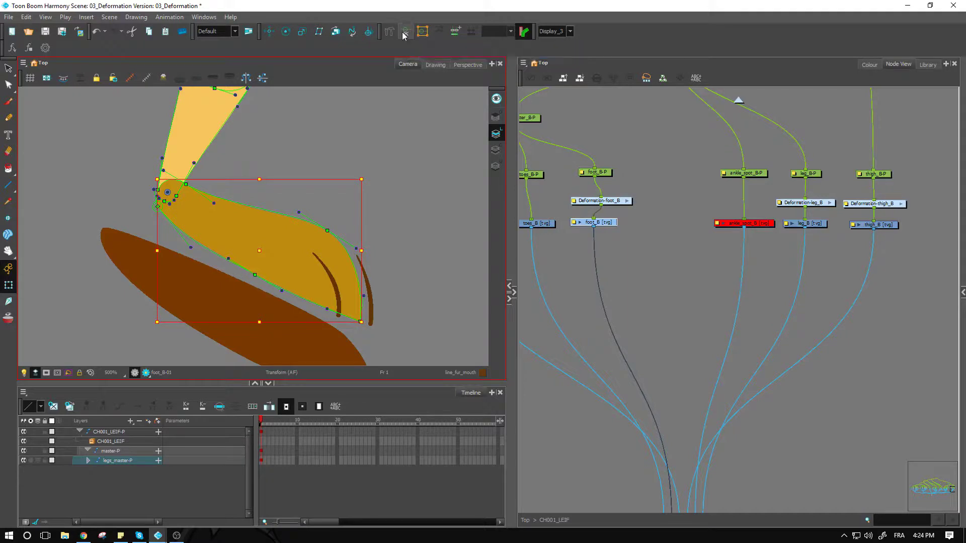
left_click(256, 193)
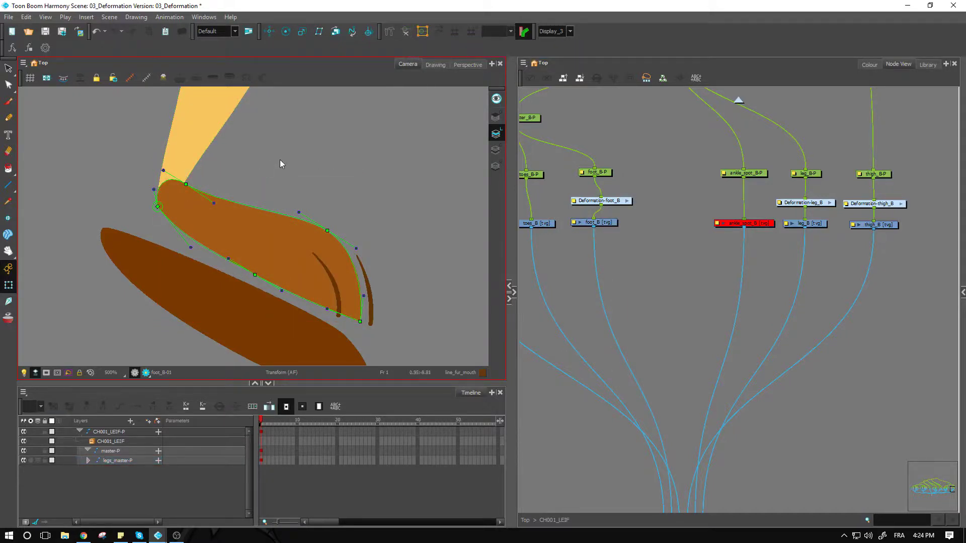
Show the manipulator around the two ankle-end points of the foot_B chain and move them up and toward the toes
left_click(182, 214)
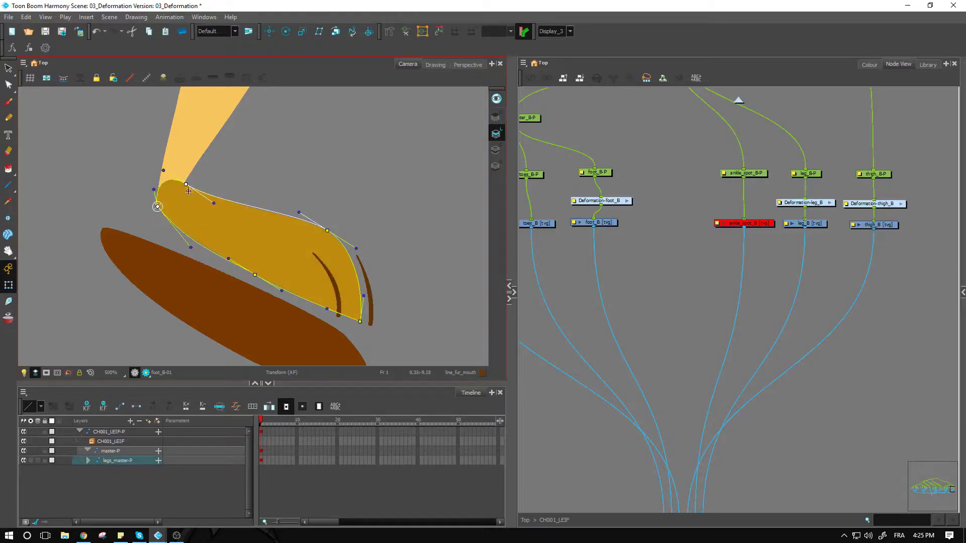
left_click_drag(191, 188, 195, 211)
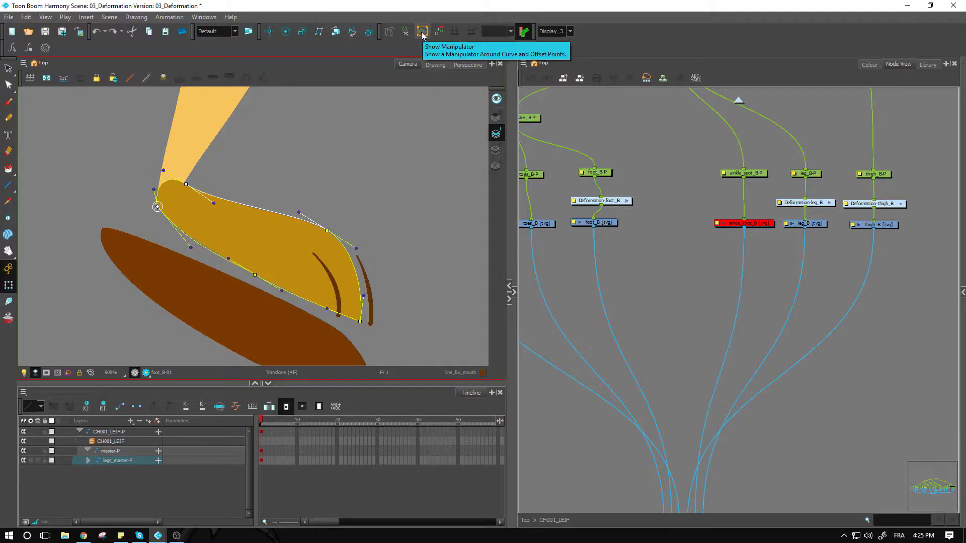
left_click(422, 33)
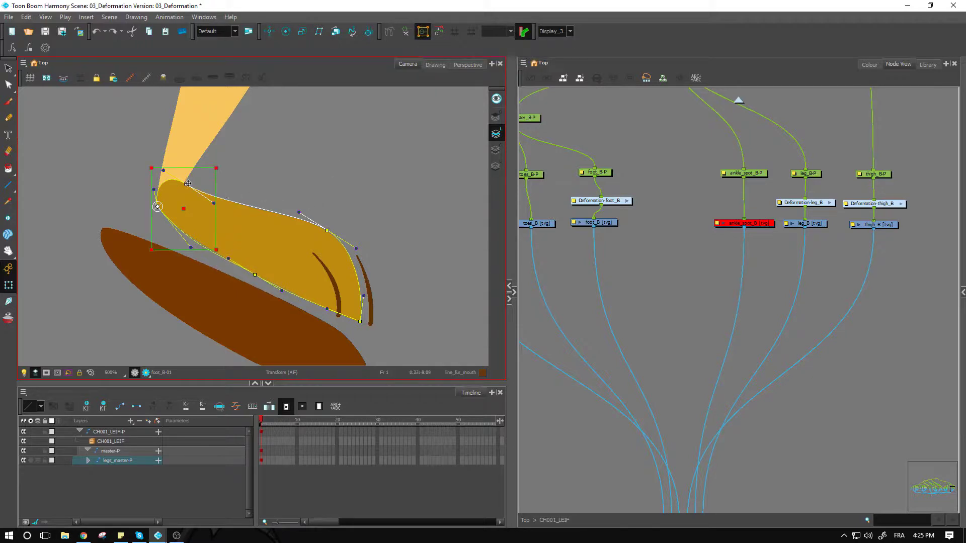
left_click_drag(187, 185, 256, 145)
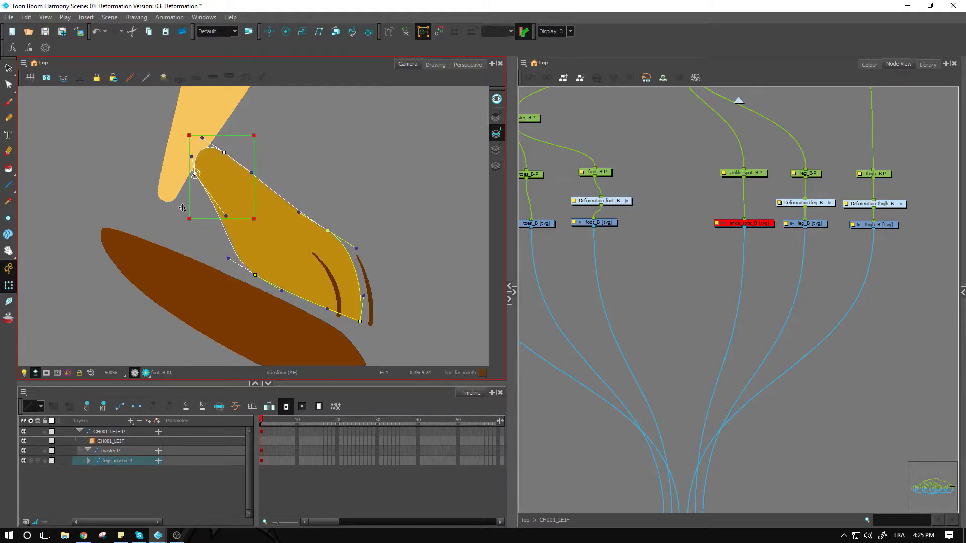
key("ctrl+z")
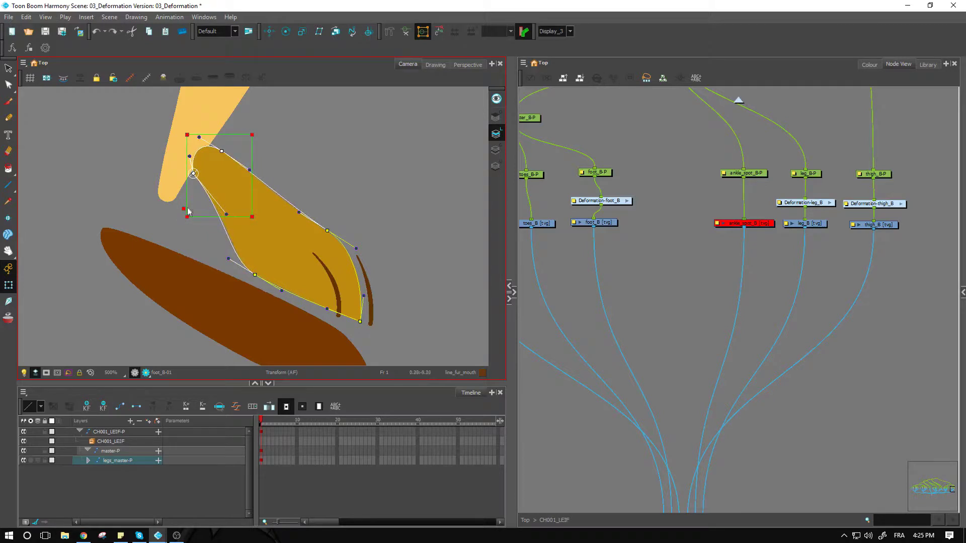
Rotate and scale the ankle-end points with the manipulator to bend the foot upward
left_click(208, 159)
left_click_drag(257, 130, 294, 170)
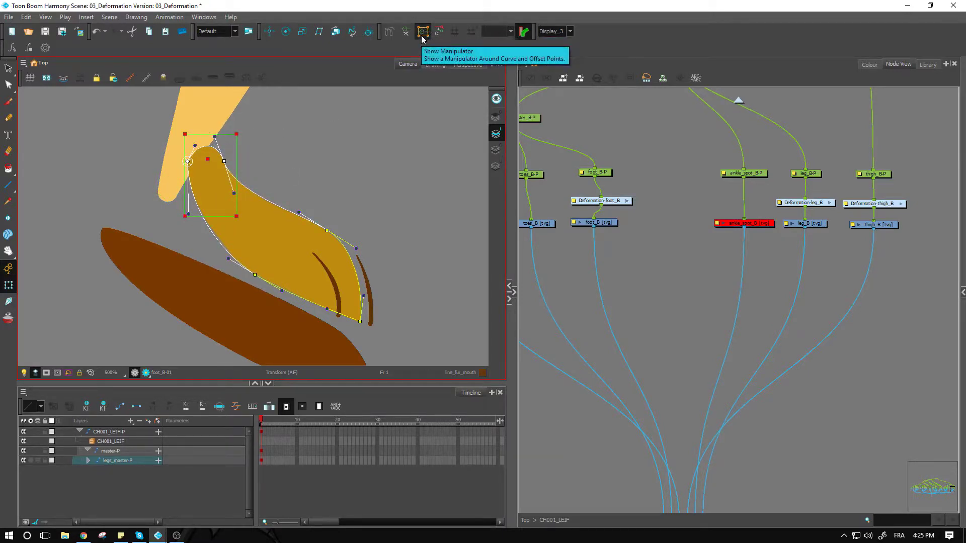
mouse_move(236, 134)
left_mouse_down()
mouse_move(252, 105)
mouse_move(233, 132)
left_mouse_up()
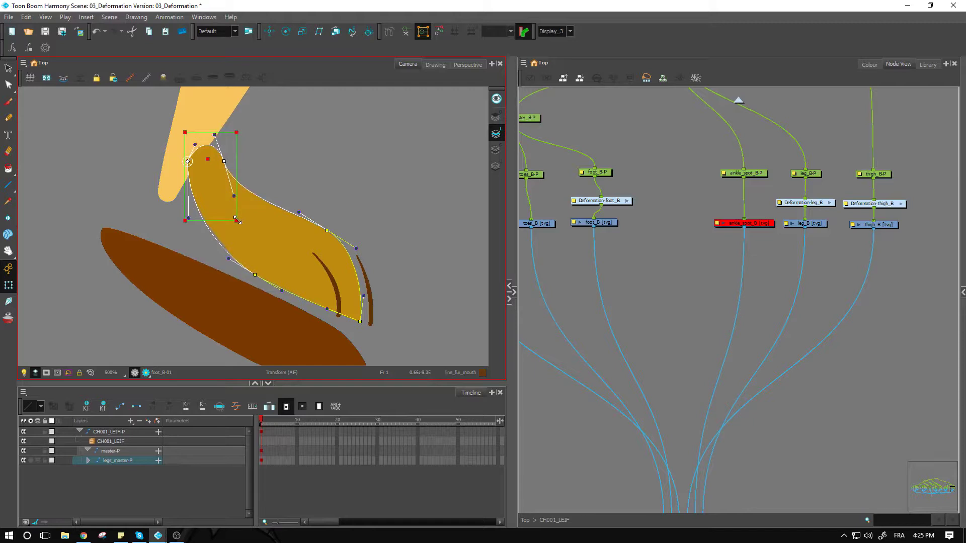
mouse_move(236, 220)
left_mouse_down()
mouse_move(257, 232)
mouse_move(252, 213)
mouse_move(255, 231)
mouse_move(232, 211)
left_mouse_up()
left_click(423, 32)
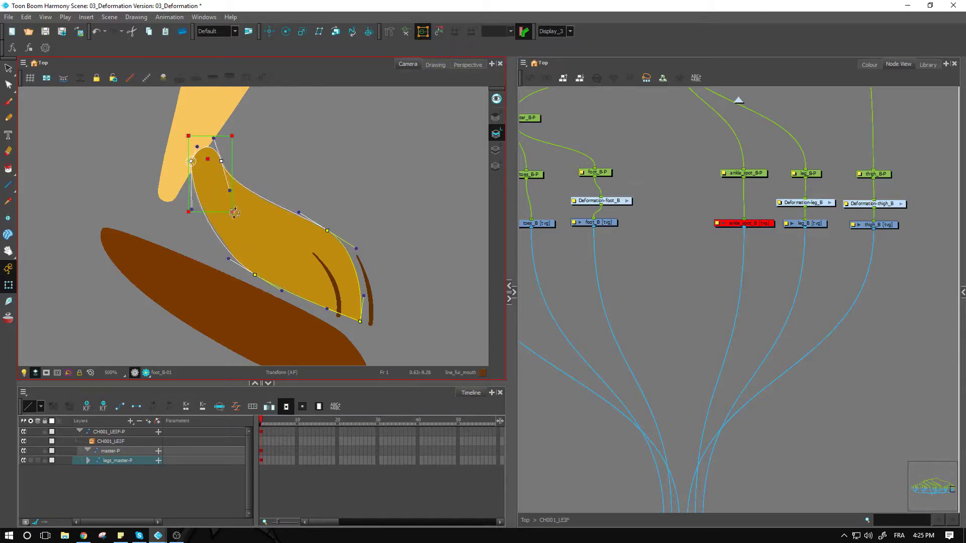
left_click_drag(234, 212, 236, 213)
left_click(311, 179)
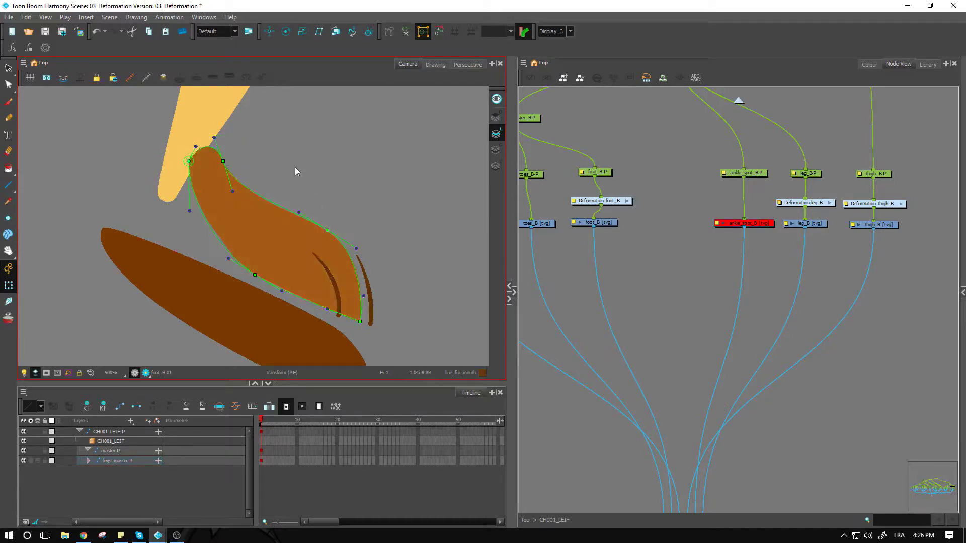
Reset the foot_B deformation chain to its initial position at the current frame
left_click_drag(617, 204, 610, 205)
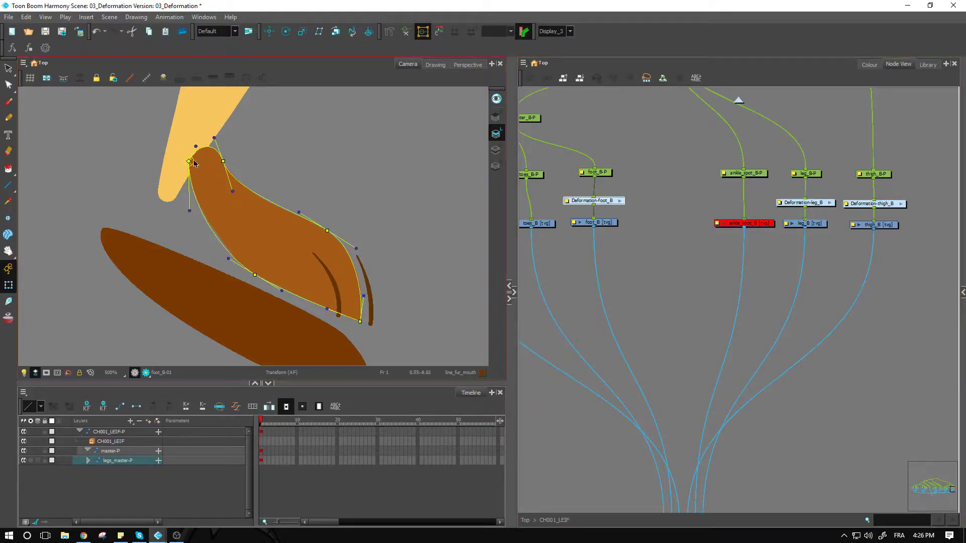
left_click(440, 32)
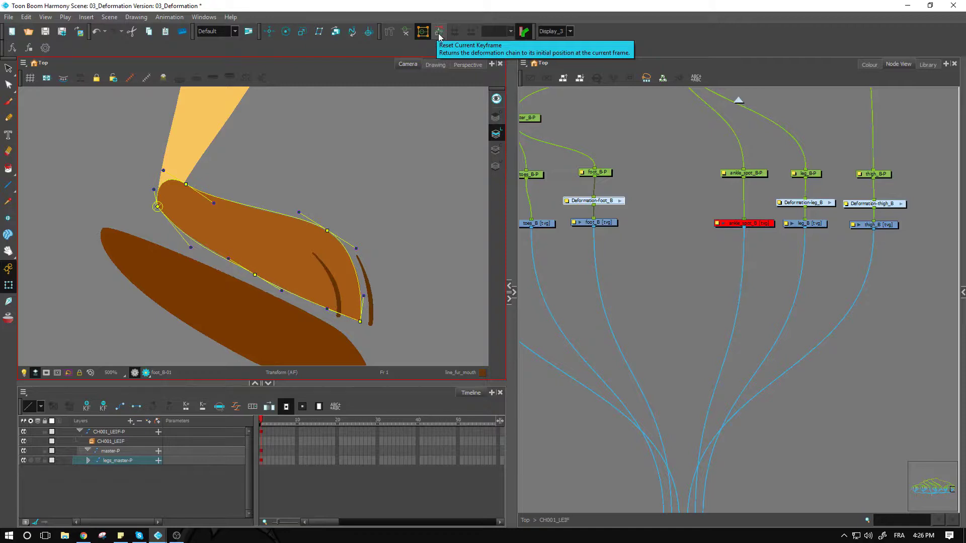
left_click(627, 159)
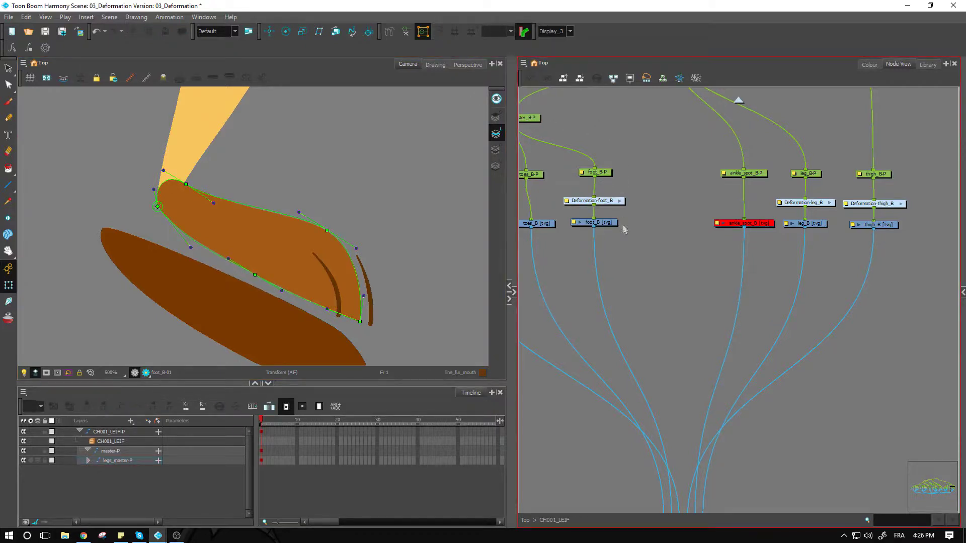
Examine the foot_B and toes_B drawings around the toe tip together with their nodes in the network
left_click(604, 222)
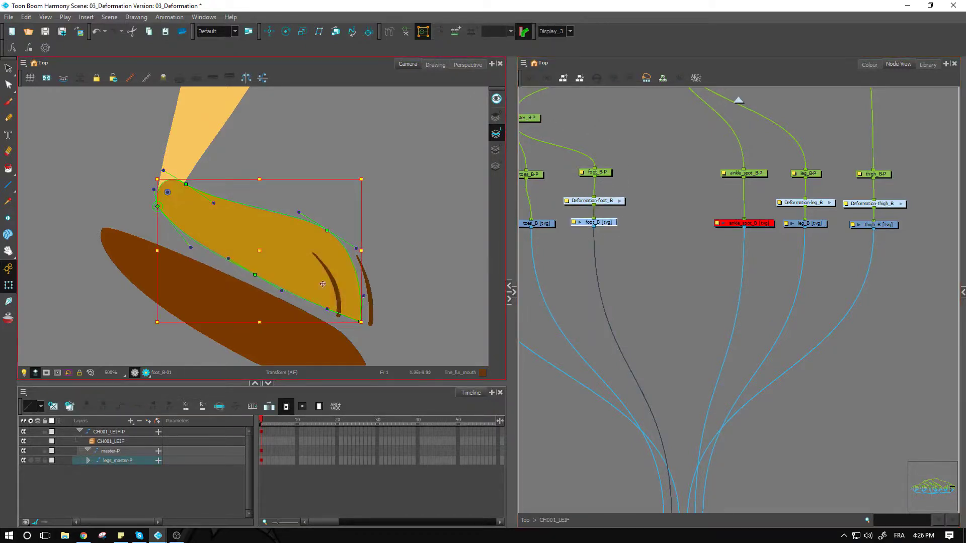
left_click(420, 295)
left_click(342, 298)
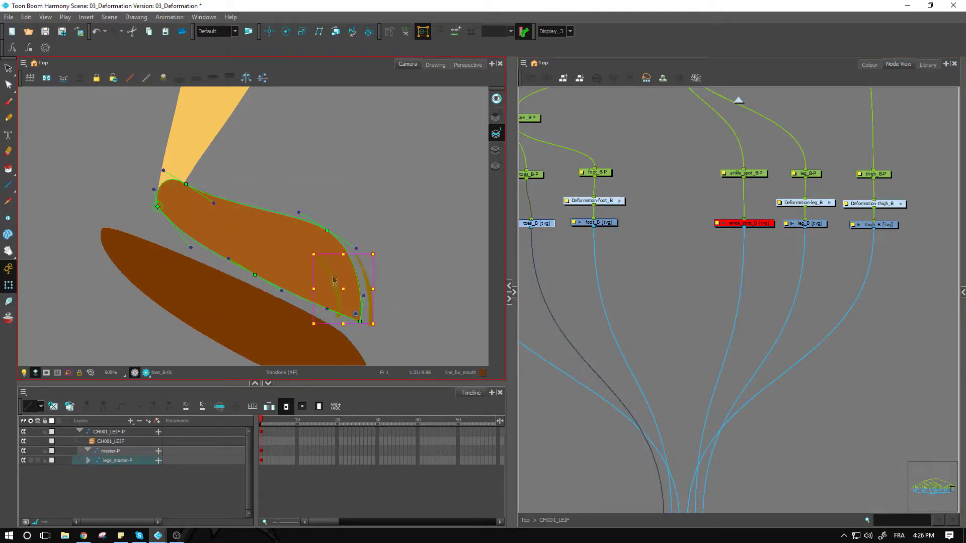
left_click_drag(416, 301, 317, 264)
key("2")
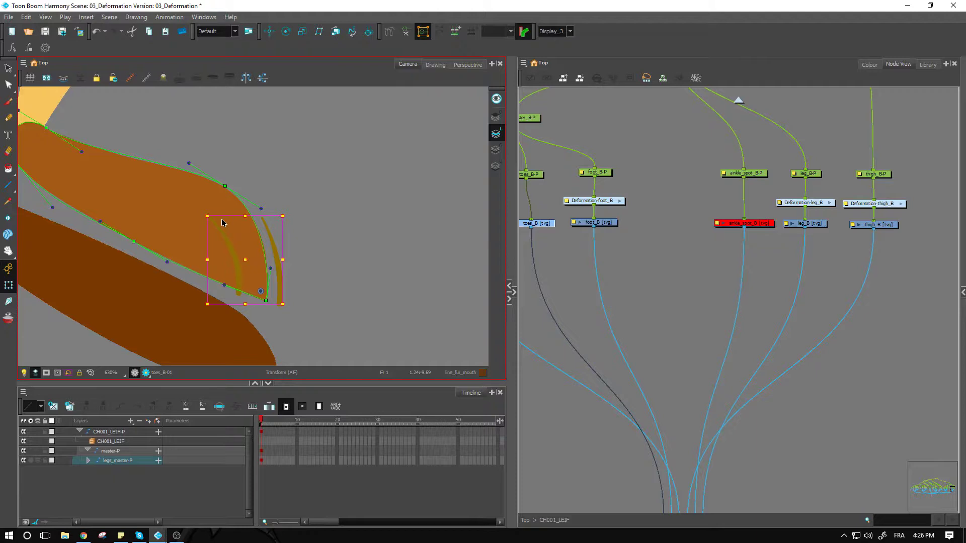
left_click(577, 301)
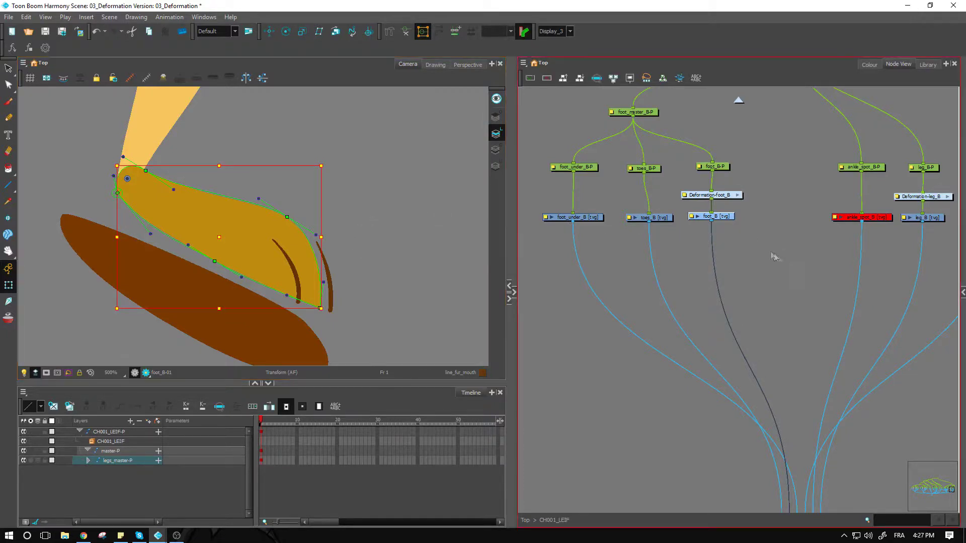
left_click(747, 235)
left_click(728, 221)
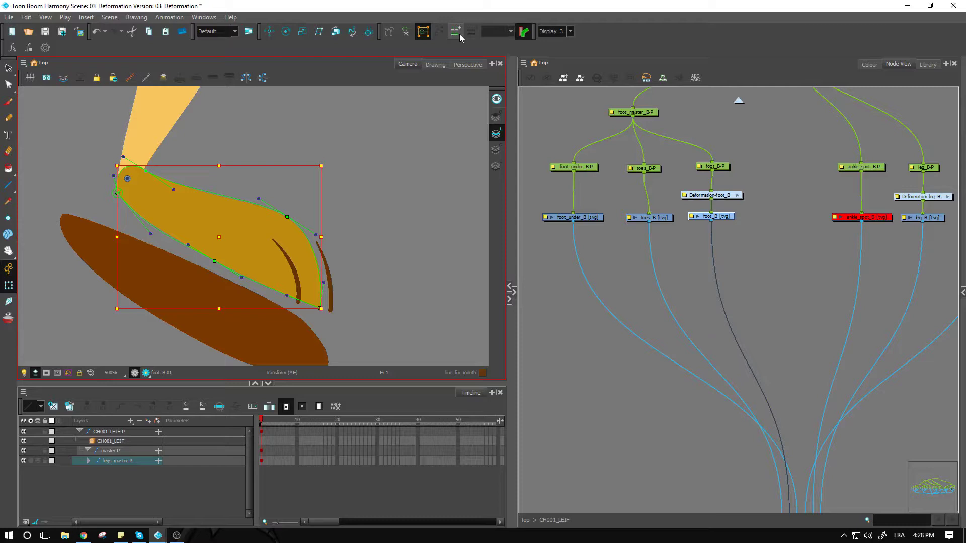
left_click(754, 259)
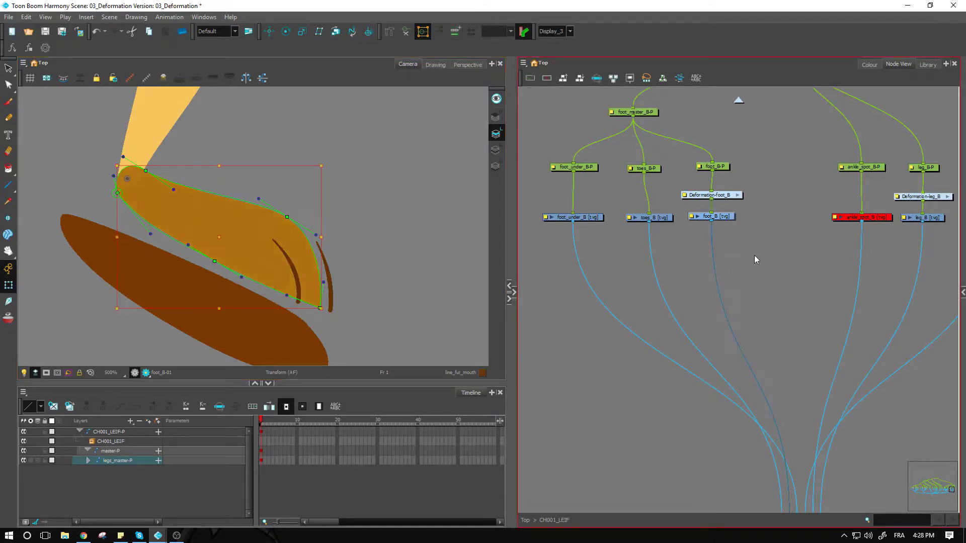
Switch the foot_B drawing substitution to 02
left_click(727, 220)
left_click(927, 66)
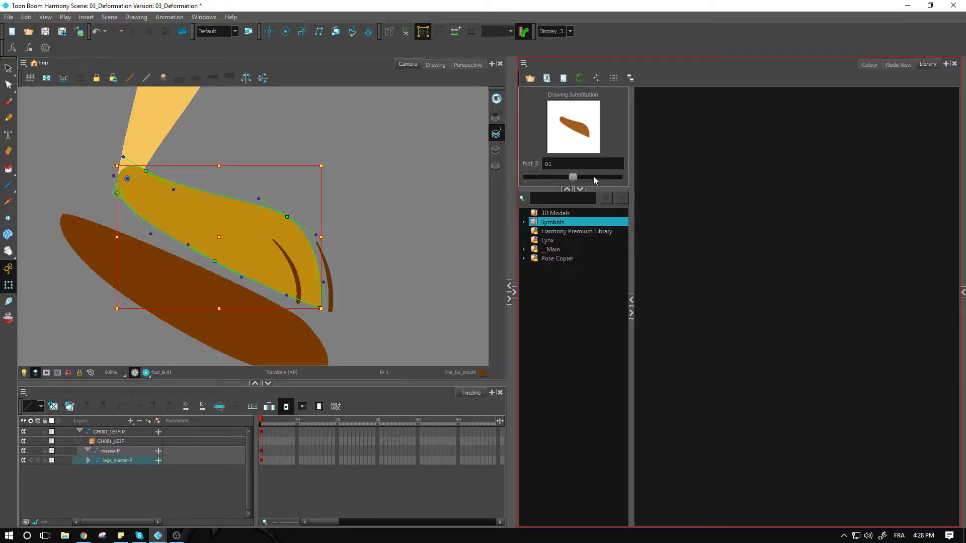
left_click(613, 178)
left_click(574, 178)
left_click(613, 177)
left_click(899, 65)
Create a new deformation chain for drawing 02 of foot_B
left_click(732, 217)
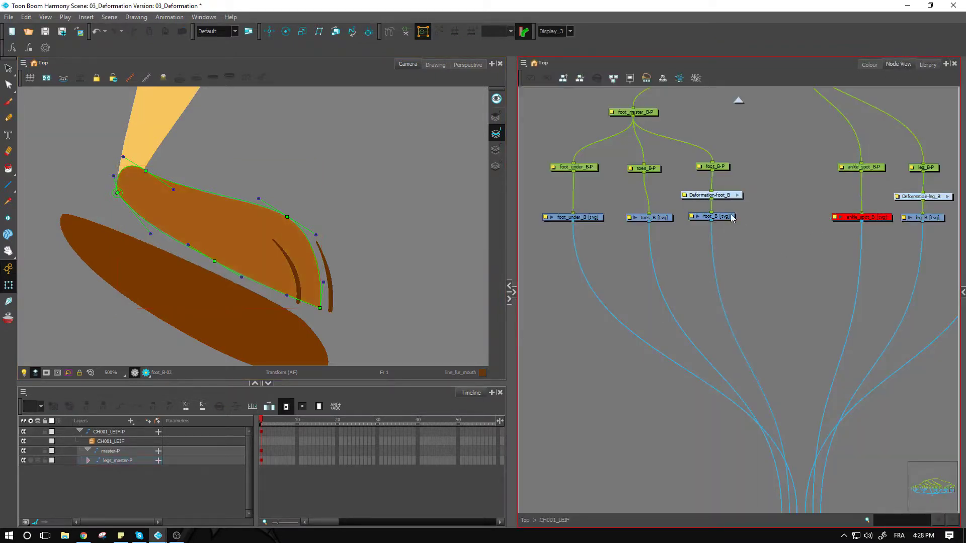
left_click(731, 217)
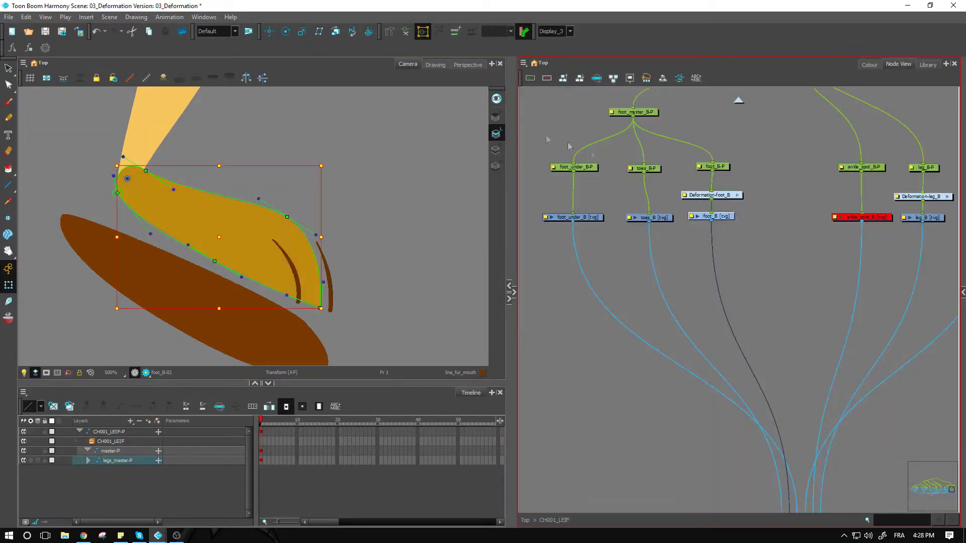
left_click(456, 32)
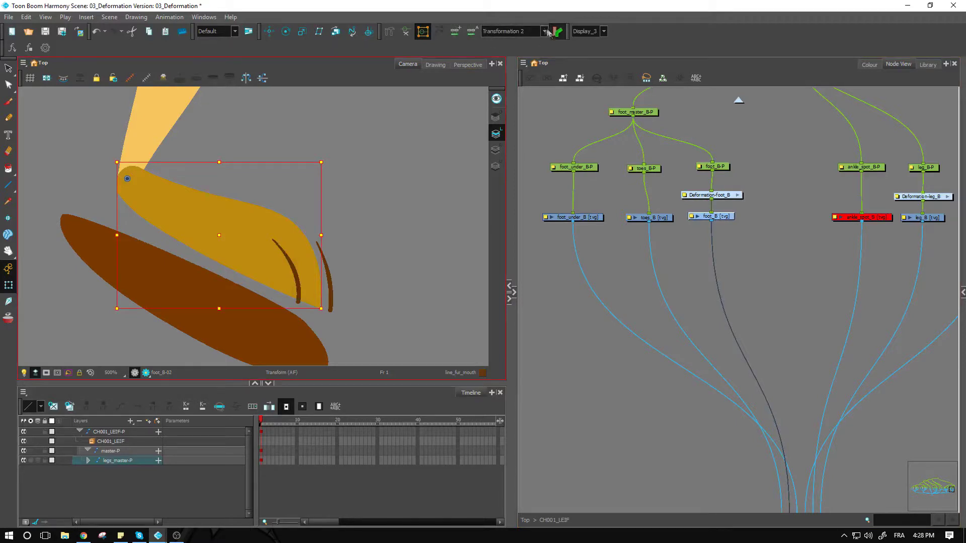
Return foot_B to drawing substitution 01 and reselect it in the camera view to check its deformation chain
left_click(928, 64)
left_click(576, 177)
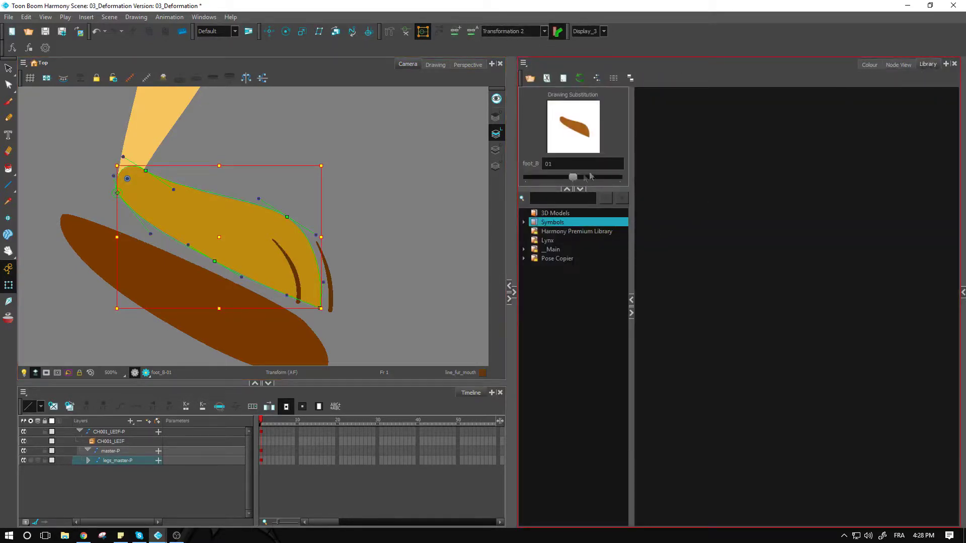
left_click(400, 187)
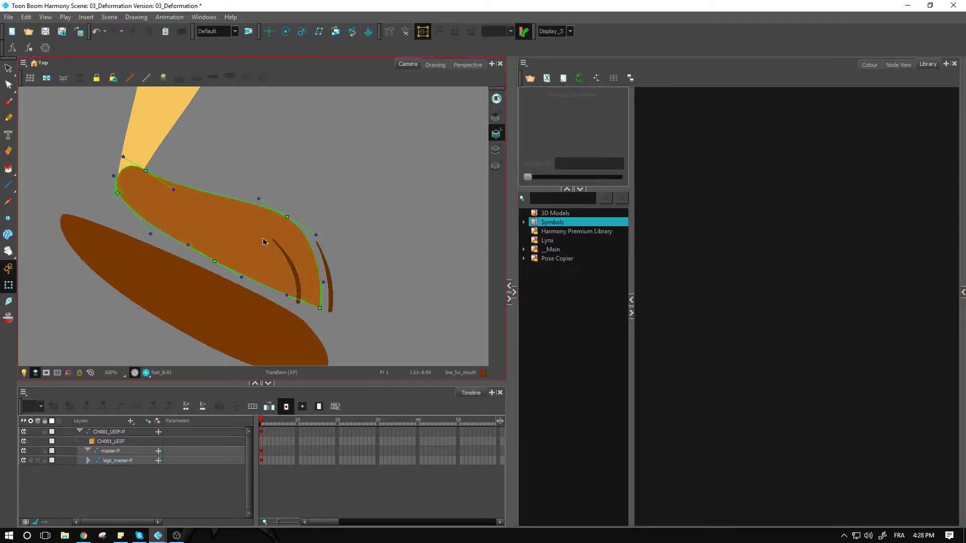
left_click(263, 238)
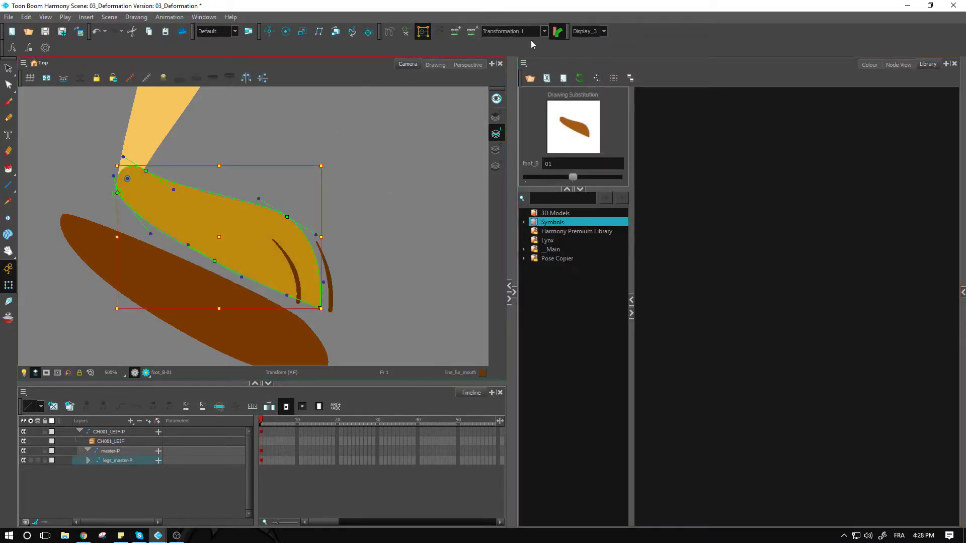
Rename the foot_B deformation chains, Transformation 1 as Envelope and Transformation 2 as Curve
left_click(472, 38)
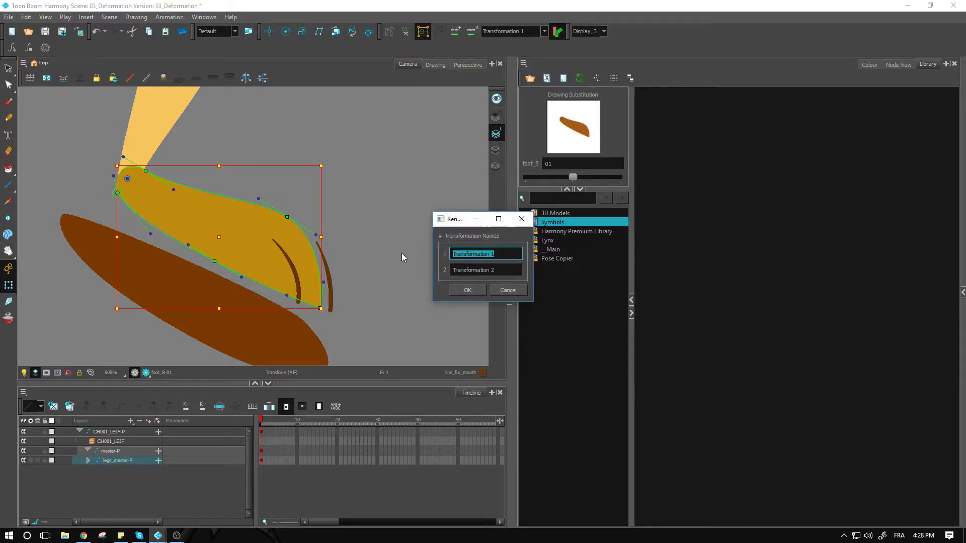
type("Envelope")
key("Tab")
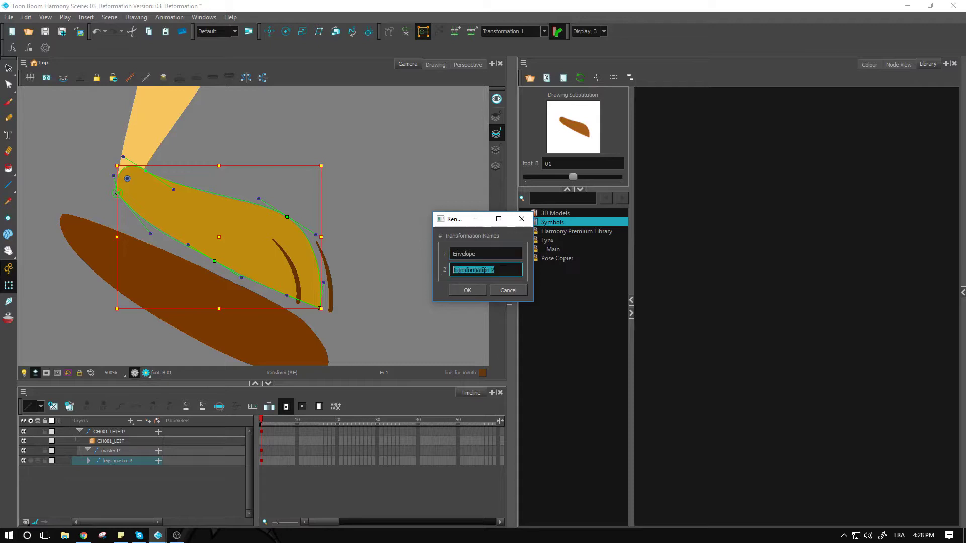
type("Curve")
left_click(467, 290)
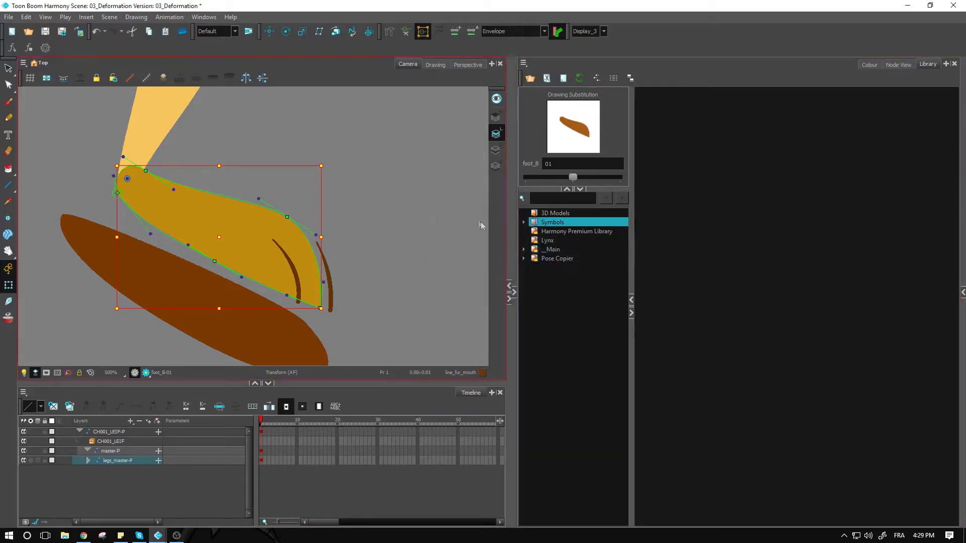
Switch foot_B back to drawing substitution 02 and select it to work with its Curve deformation chain
left_click(602, 179)
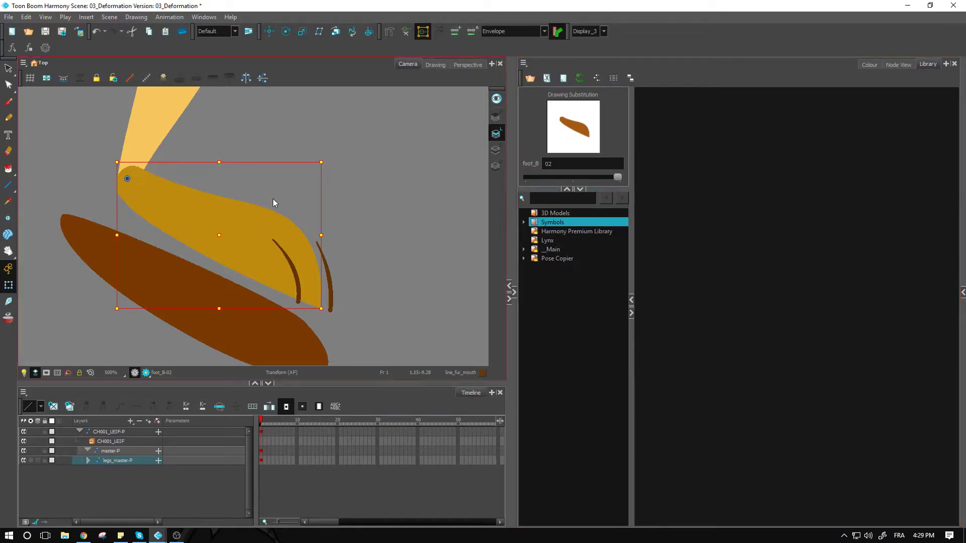
left_click(890, 66)
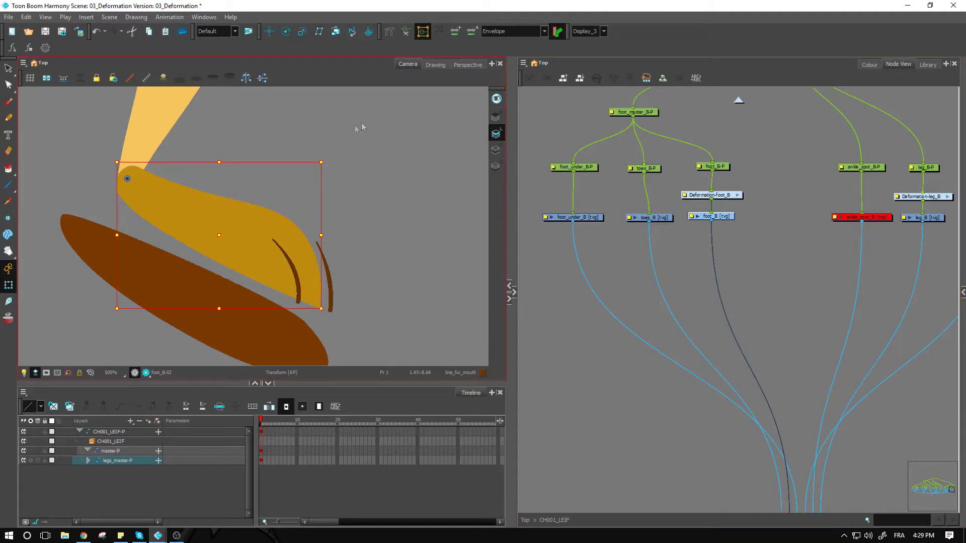
left_click(241, 193)
key("2")
key("2")
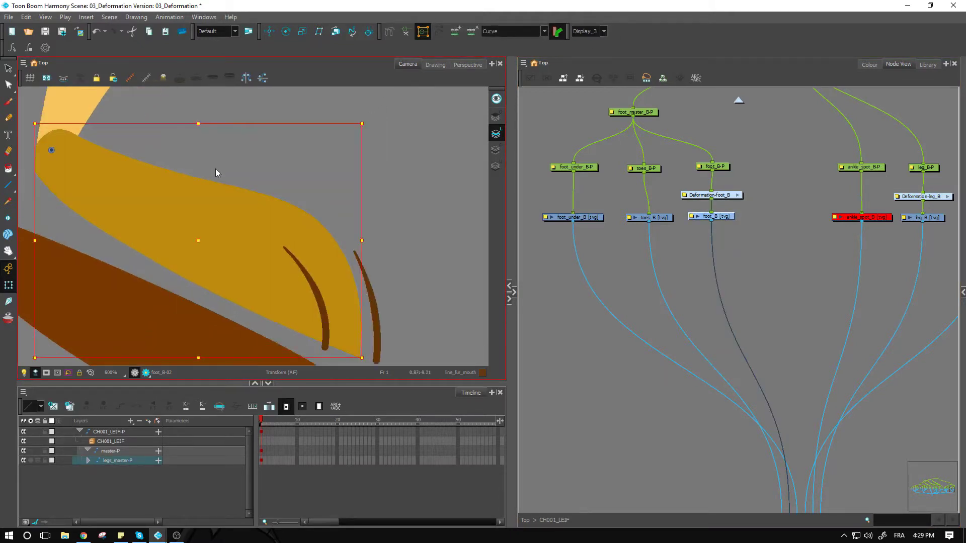
left_click_drag(202, 181, 285, 188)
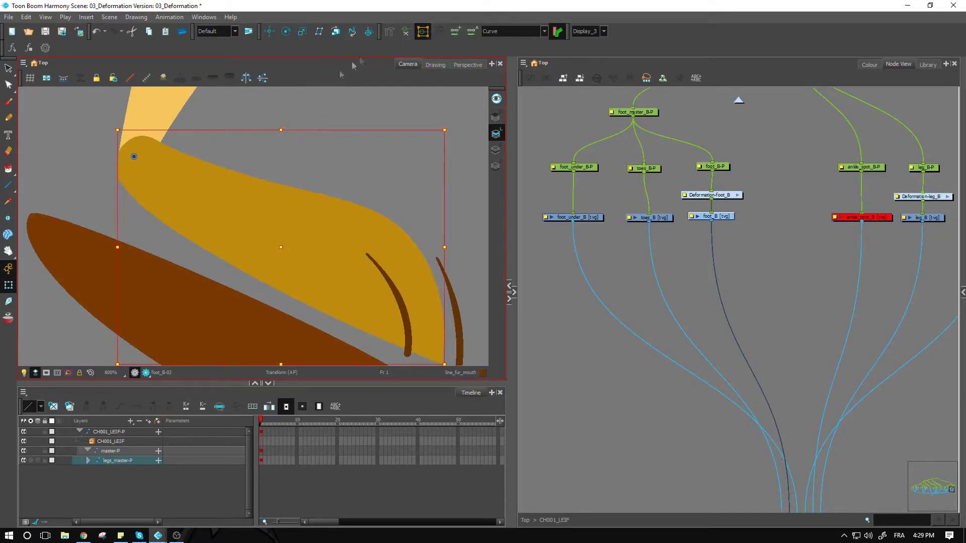
Rig foot_B drawing 02 with a curve deformer from the ankle to the front of the foot and straighten its handles along the foot
left_click_drag(229, 148, 258, 164)
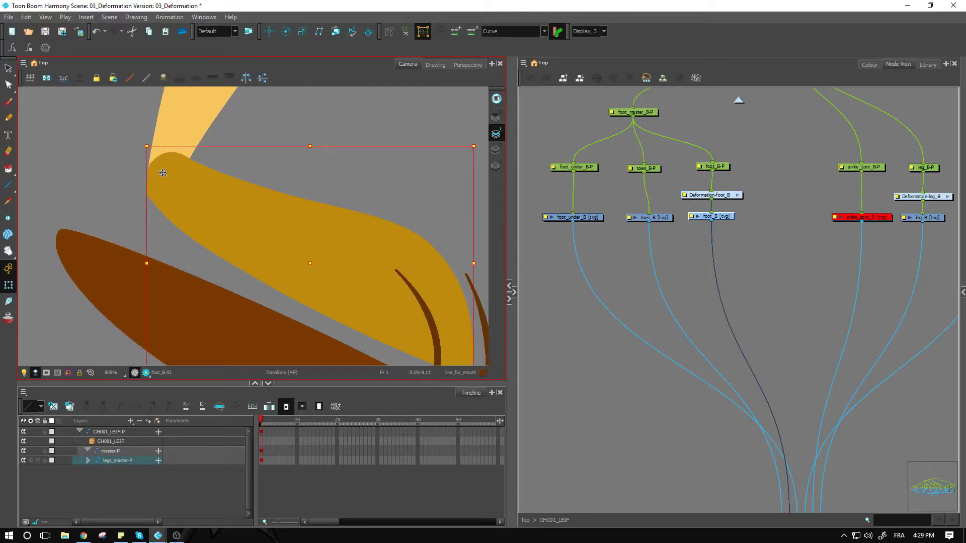
left_click(388, 32)
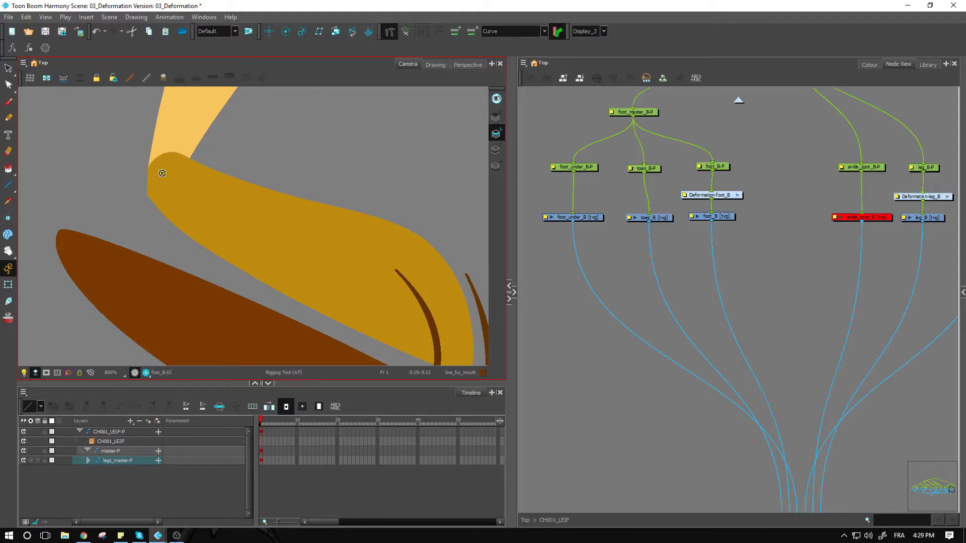
left_click_drag(162, 173, 229, 222)
scroll(301, 265, "down", 1)
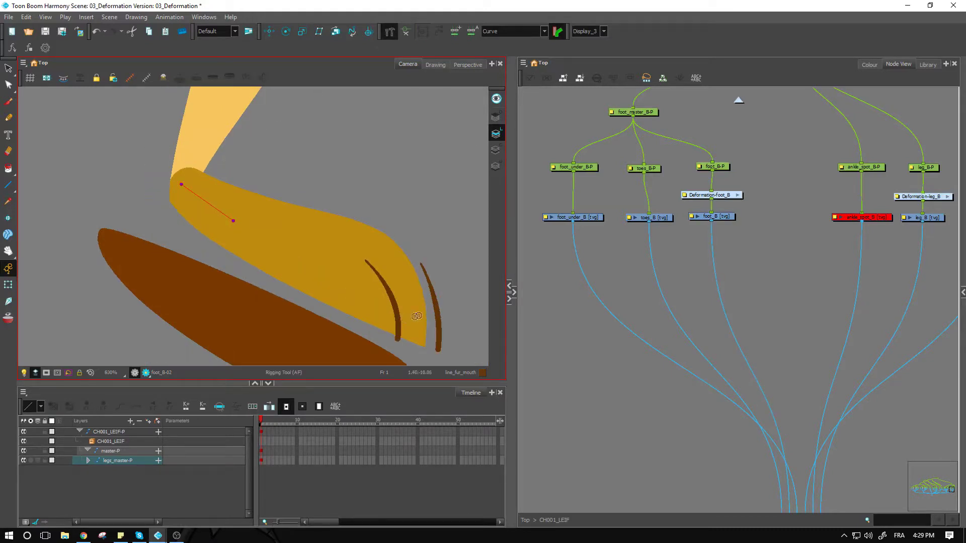
left_click_drag(424, 313, 287, 241)
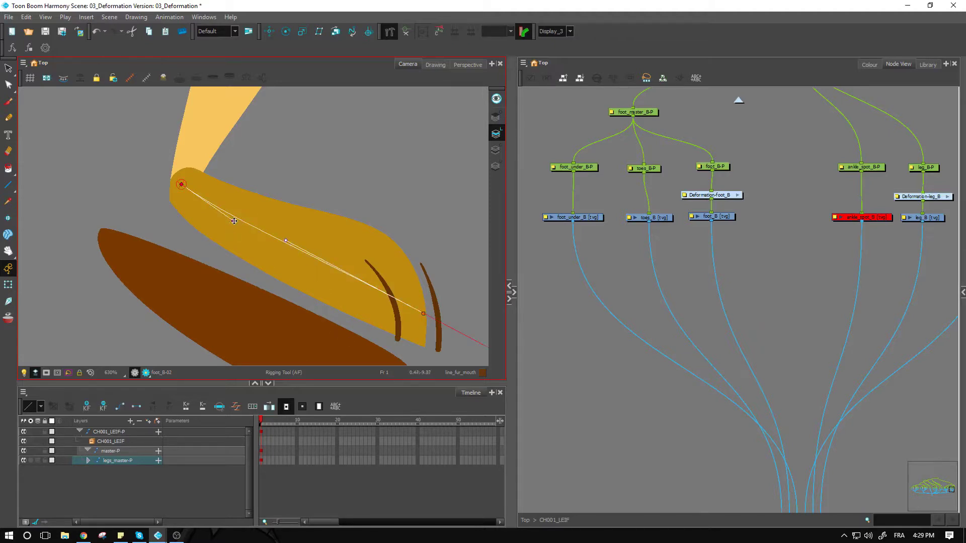
left_click_drag(233, 220, 305, 258)
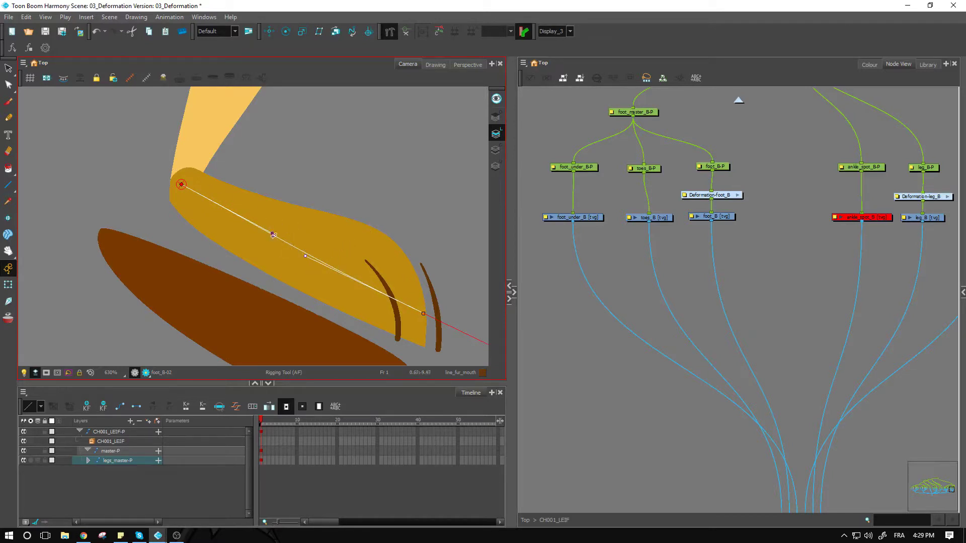
left_click_drag(307, 256, 311, 255)
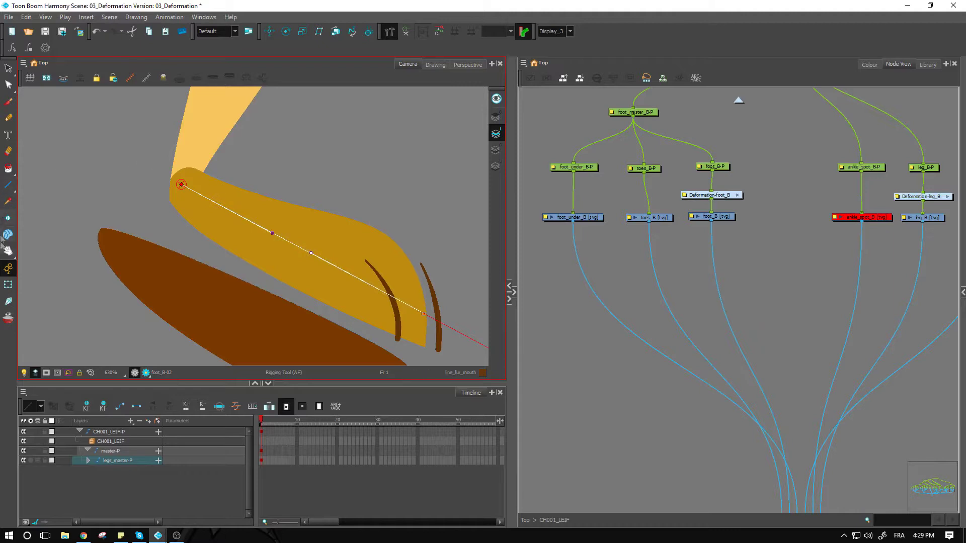
Test the foot_B curve deformation by moving its ankle end toward the front of the leg, and undo the test moves
left_click(8, 285)
left_click(333, 174)
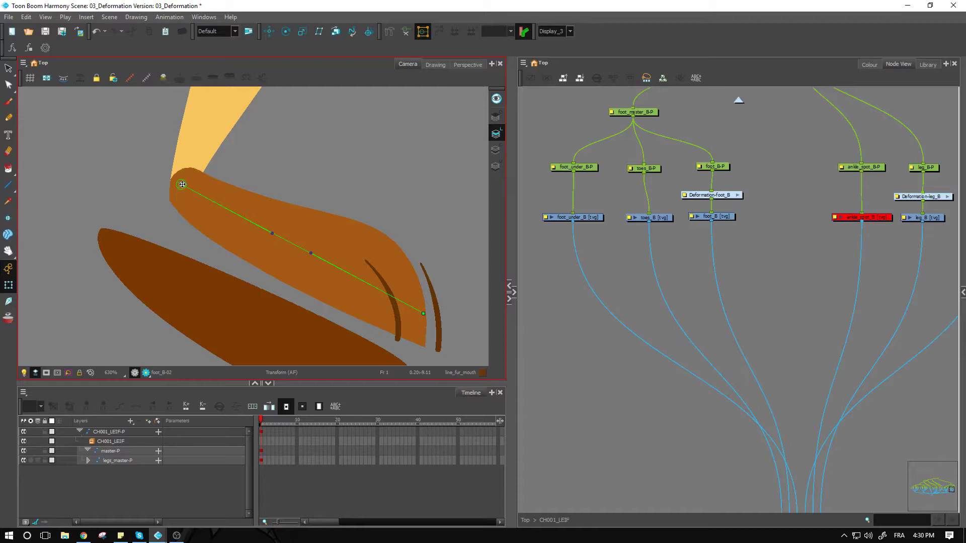
left_click_drag(182, 186, 246, 136)
left_click_drag(339, 186, 276, 236)
left_click_drag(246, 139, 249, 135)
left_click(403, 196)
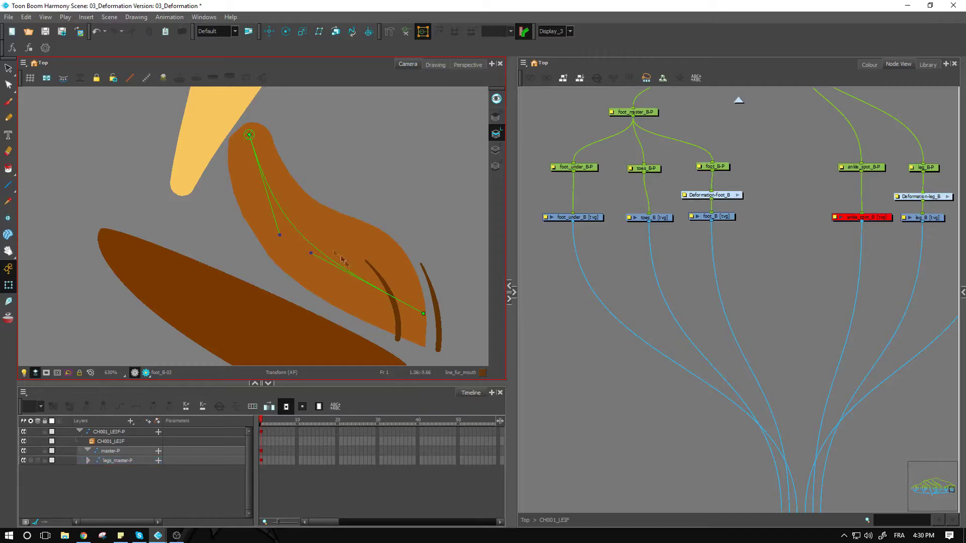
left_click(208, 130)
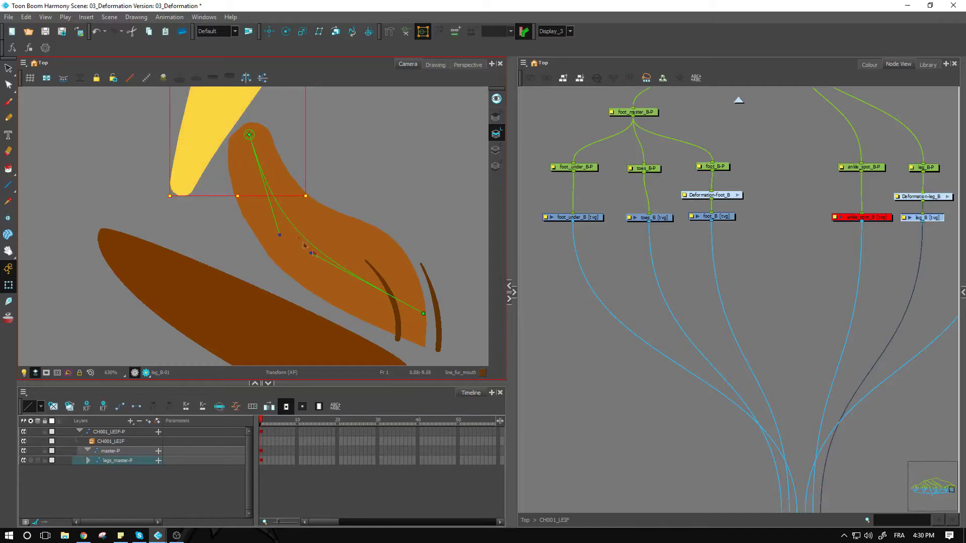
key("ctrl+z")
key("ctrl+z")
key("ctrl+z")
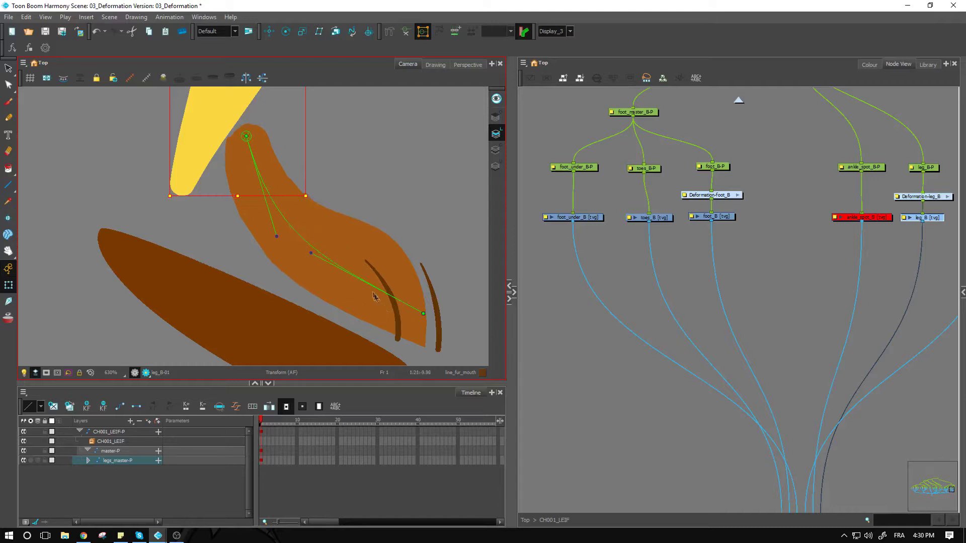
left_click(396, 206)
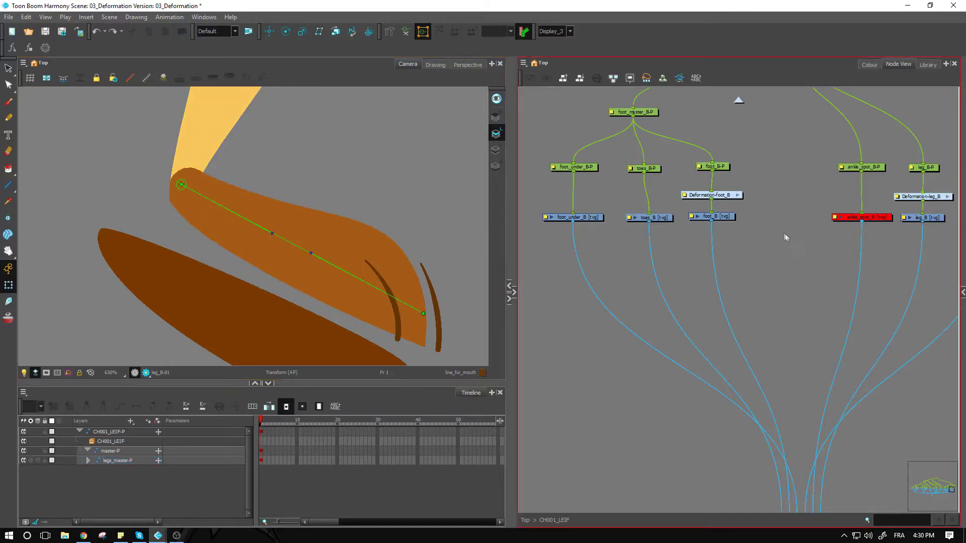
Select the toes_B drawing and start its deformation chain along the inner toe line, from its upper tip to its lower end
left_click(733, 216)
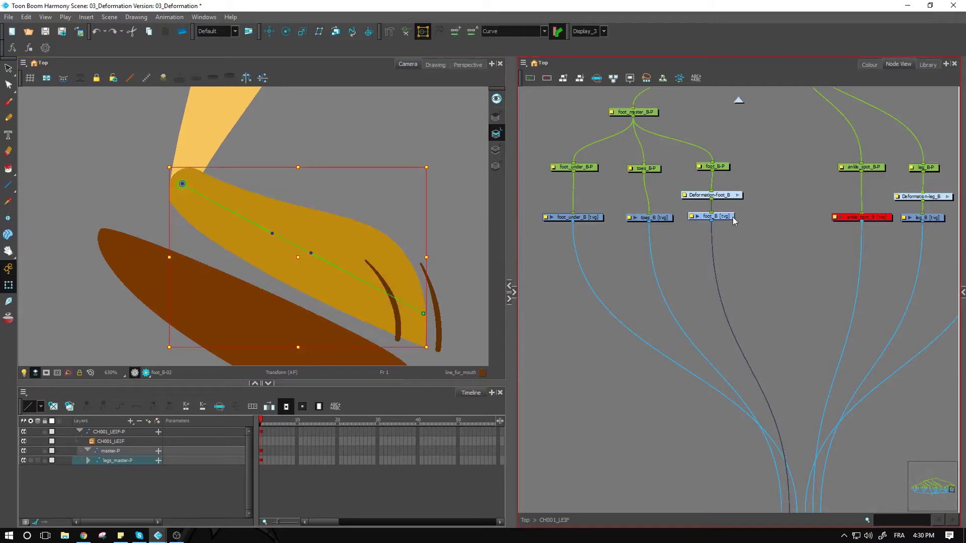
left_click(652, 219)
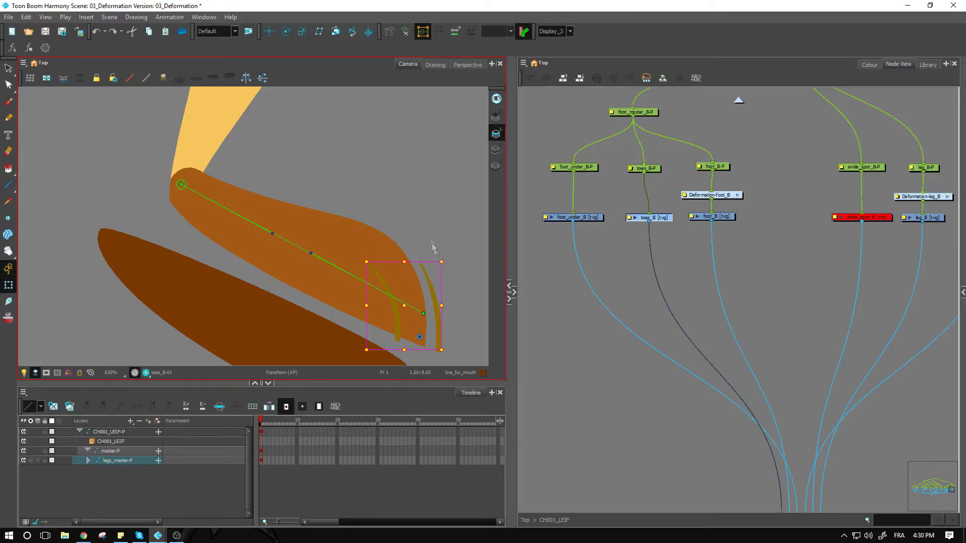
left_click(405, 31)
left_click(713, 267)
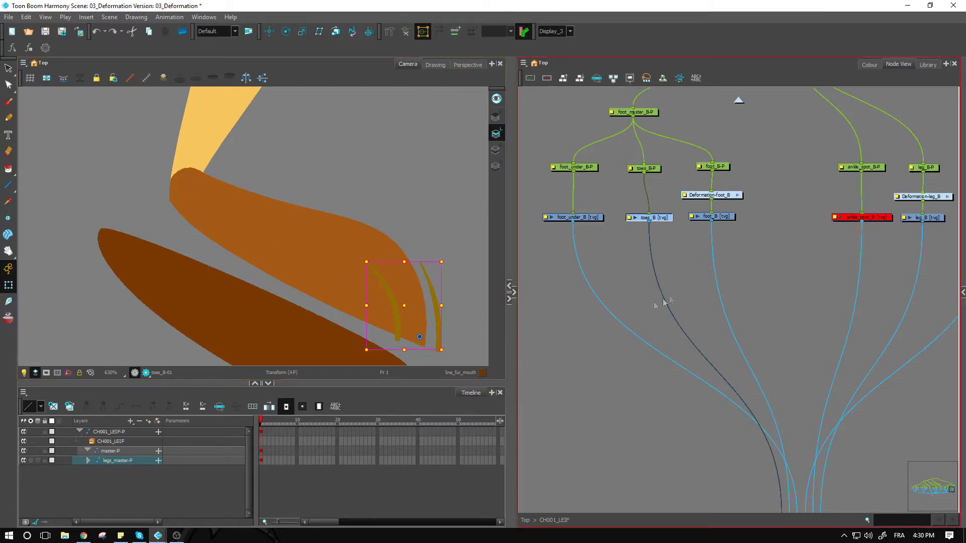
scroll(347, 242, "up", 3)
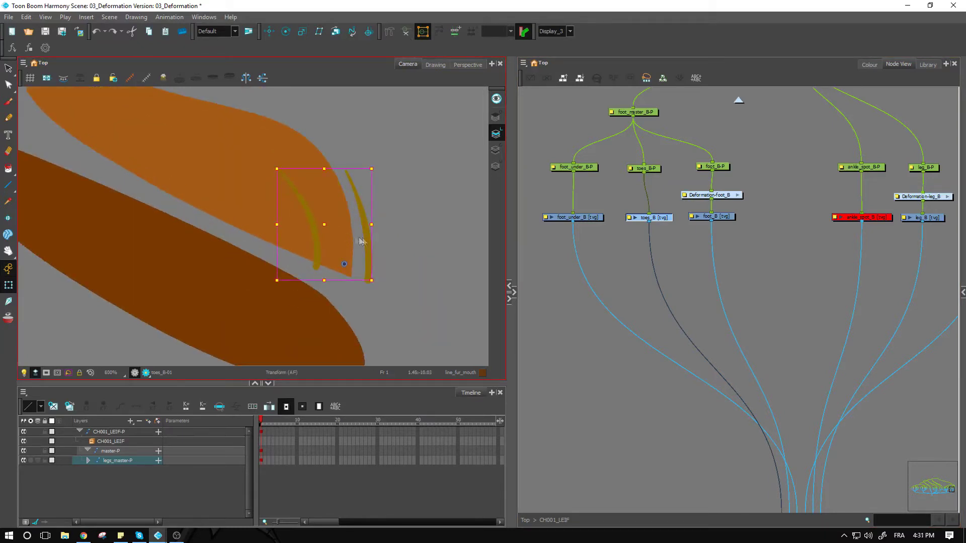
scroll(360, 242, "up", 2)
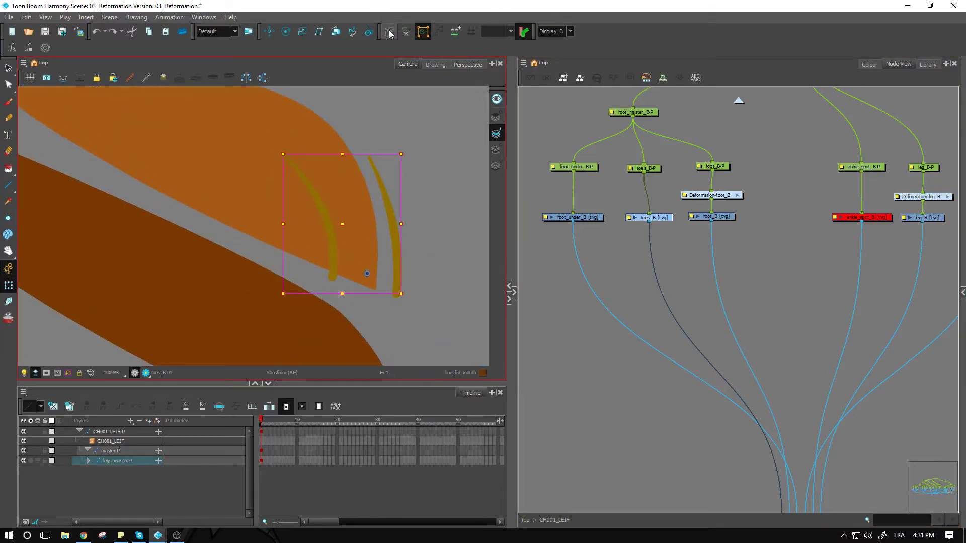
left_click(390, 32)
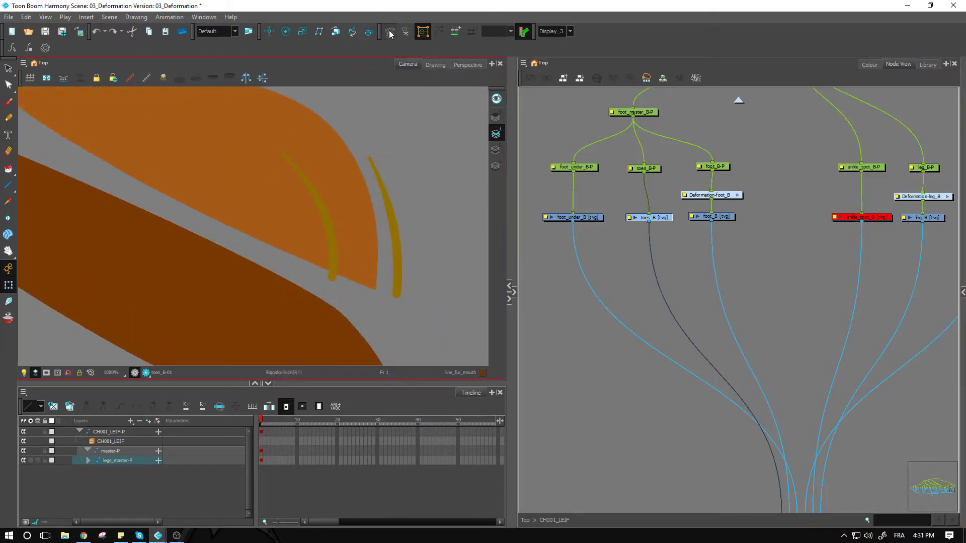
left_click(281, 151)
left_click(334, 282)
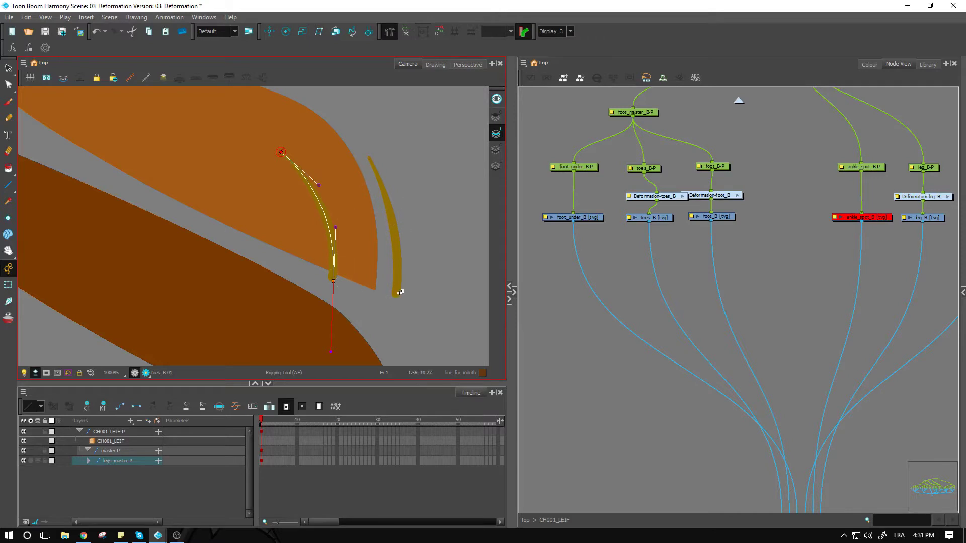
Extend the toes_B chain up along the outer toe line and close it into an envelope at the inner line's upper tip
left_click_drag(397, 293, 395, 323)
left_click_drag(371, 158, 400, 211)
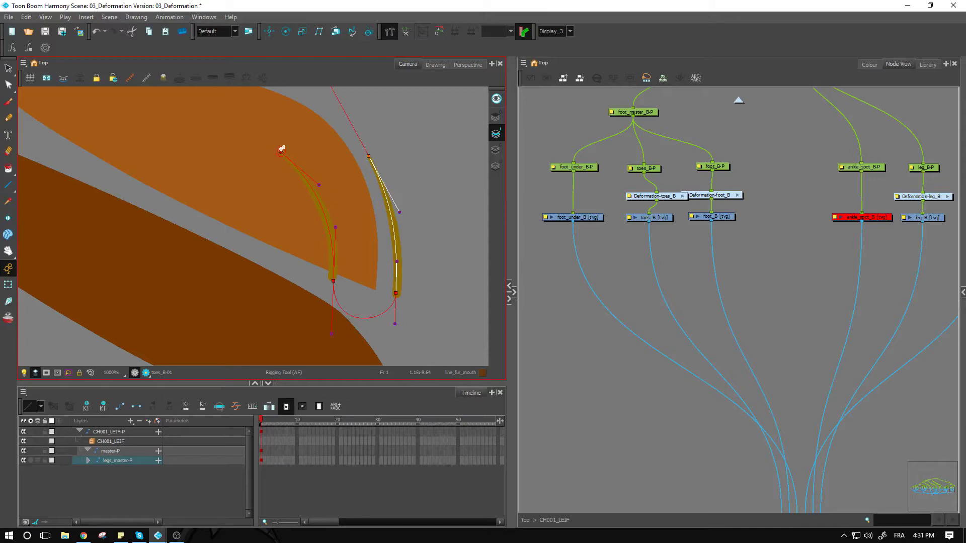
left_click_drag(282, 150, 242, 127)
Test the toes_B envelope by moving the lower points of both toe lines toward the heel, and undo the moves
left_click(8, 284)
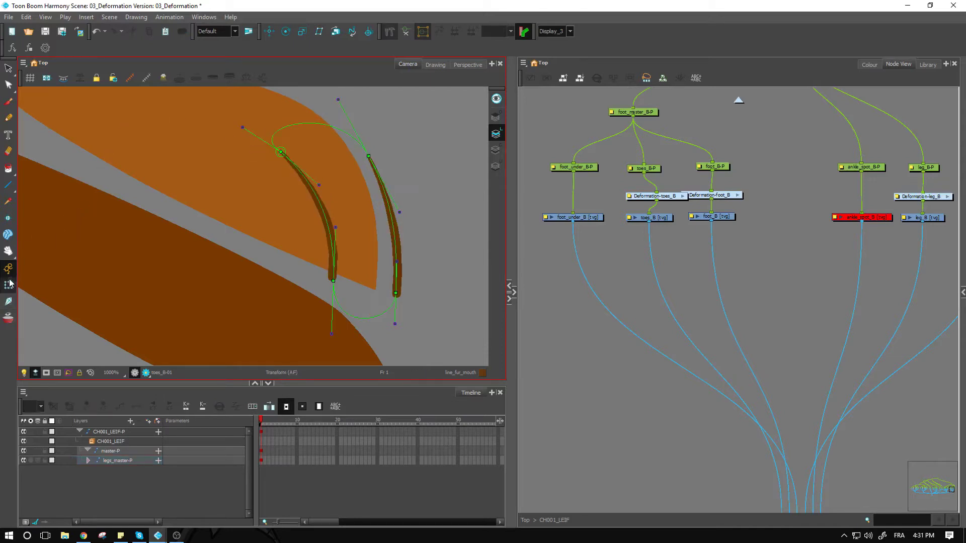
left_click_drag(333, 282, 300, 272)
mouse_move(396, 292)
left_mouse_down()
mouse_move(441, 281)
mouse_move(408, 316)
mouse_move(379, 278)
left_mouse_up()
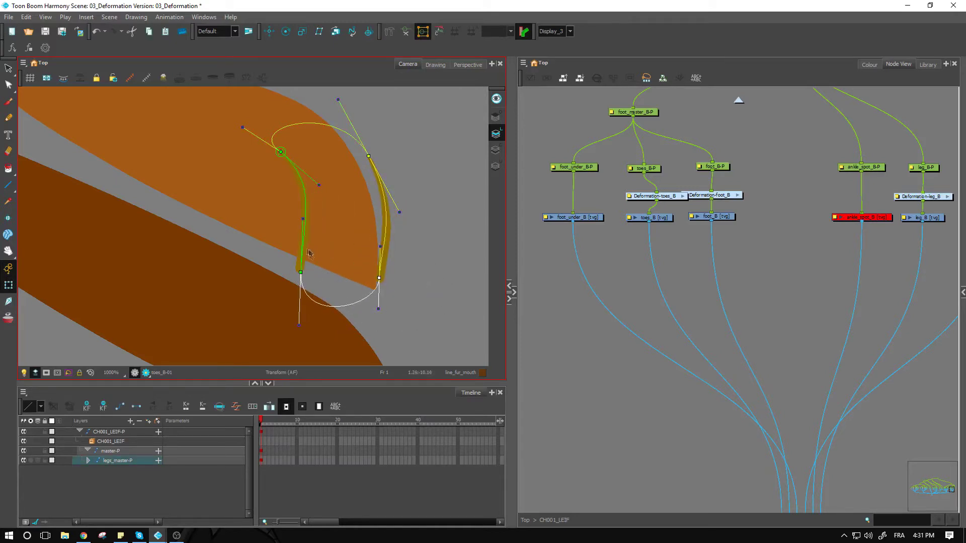
key("ctrl+z")
key("ctrl+z")
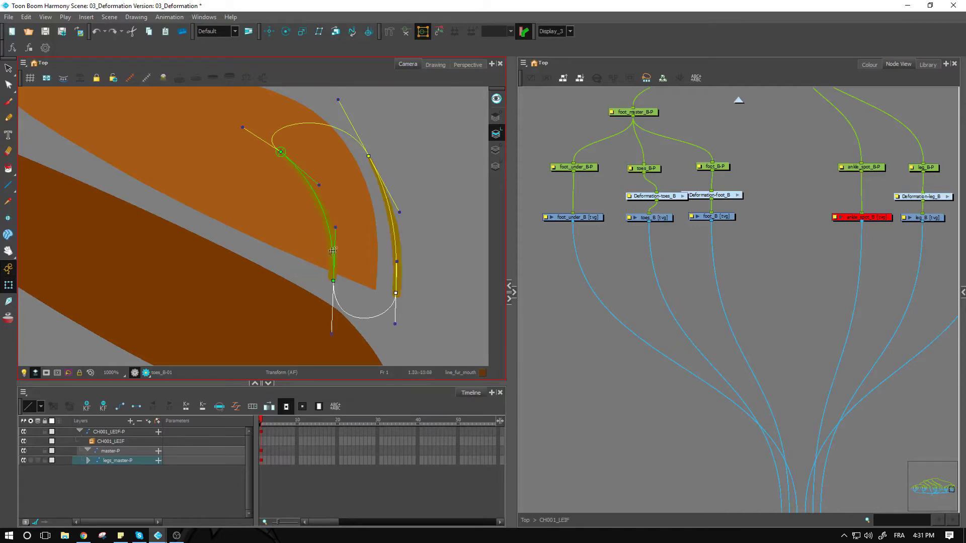
Move the Deformation-toes_B node clear of the Deformation-foot_B node and select the foot_under_B drawing
scroll(426, 254, "down", 2)
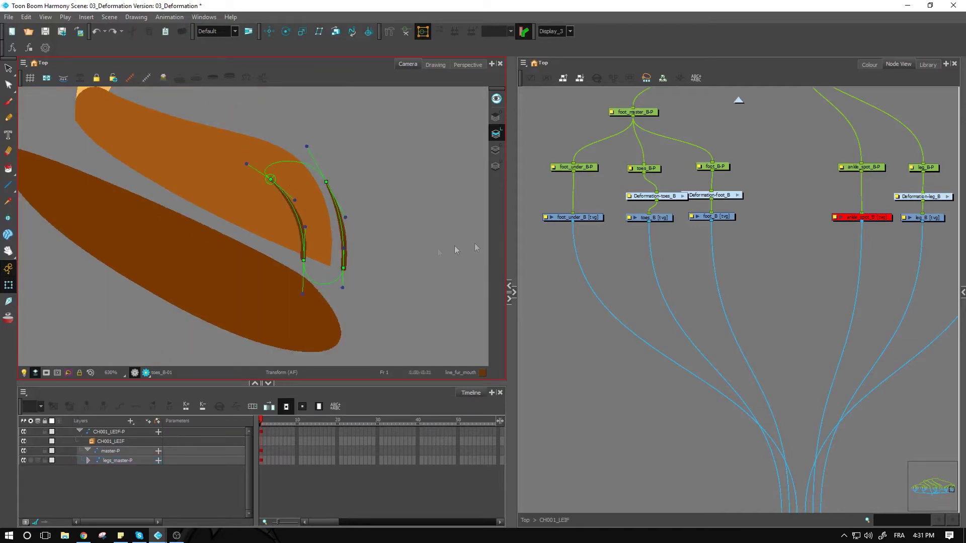
left_click_drag(674, 198, 664, 198)
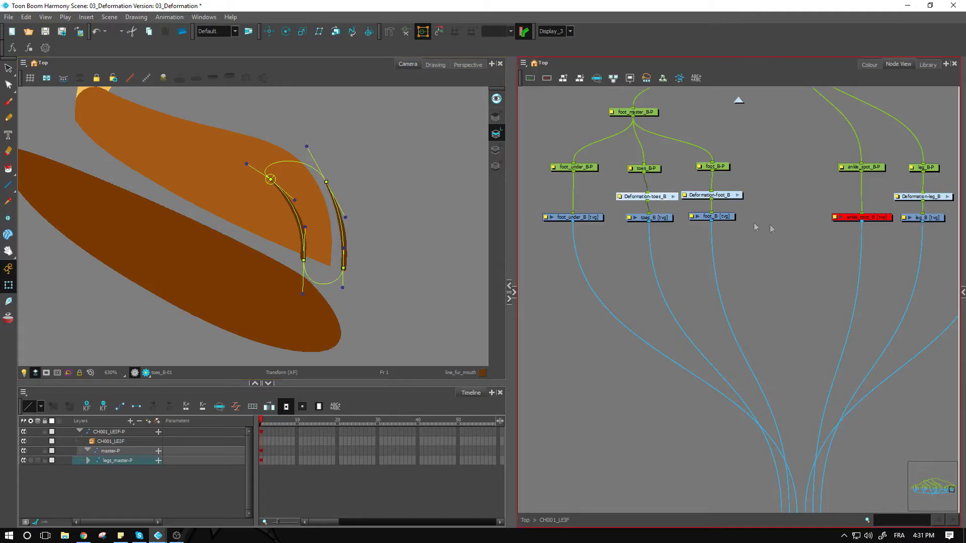
left_click(225, 292)
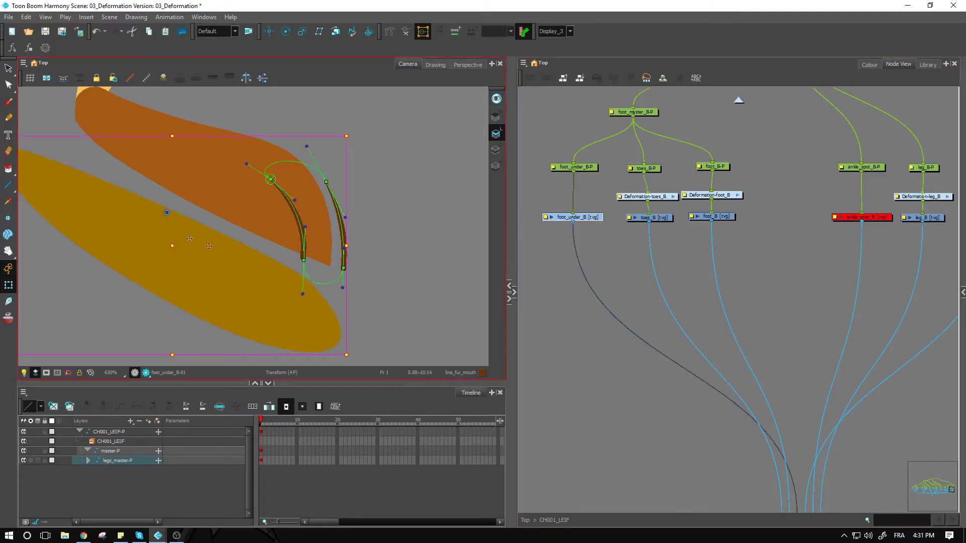
scroll(221, 226, "down", 1)
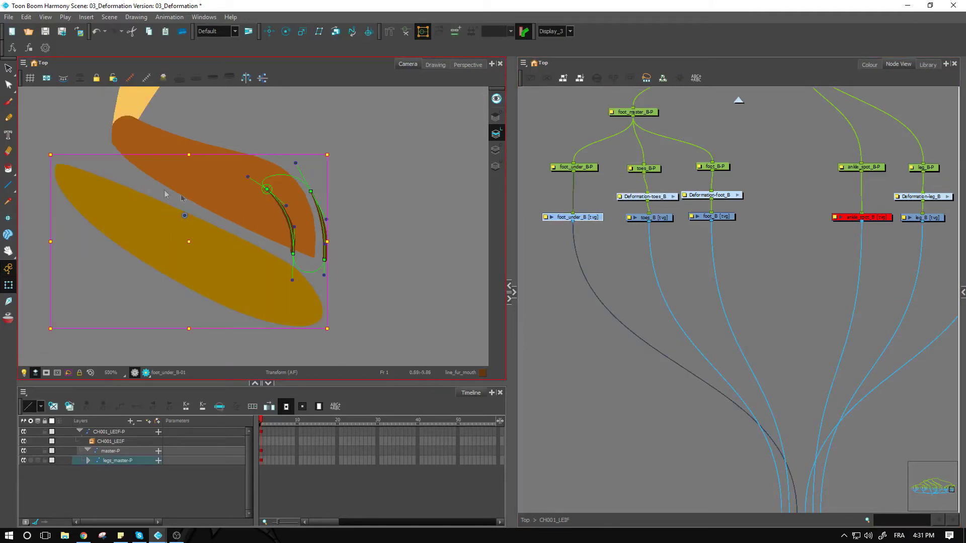
Try moving the foot_under_B drawing up against the foot, and undo the move
left_click_drag(151, 226, 164, 200)
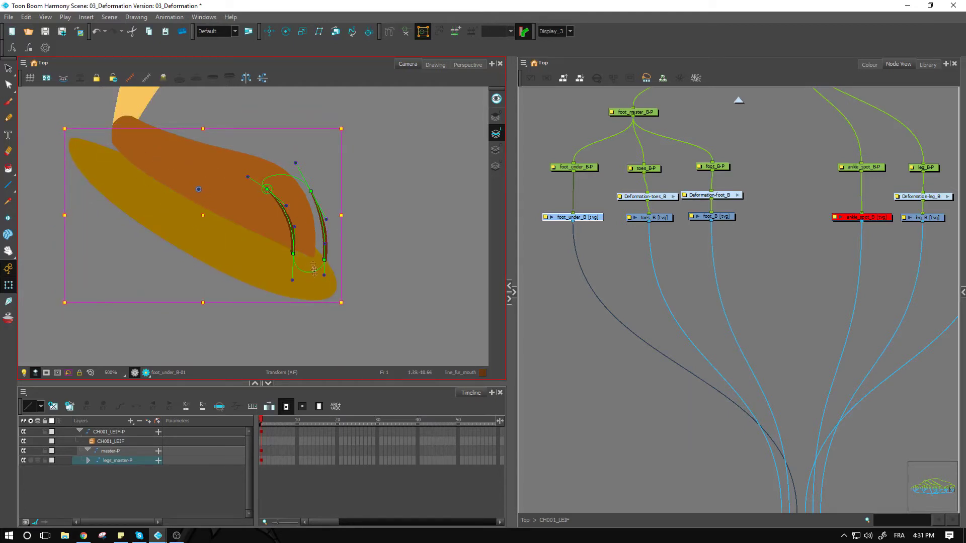
key("ctrl+z")
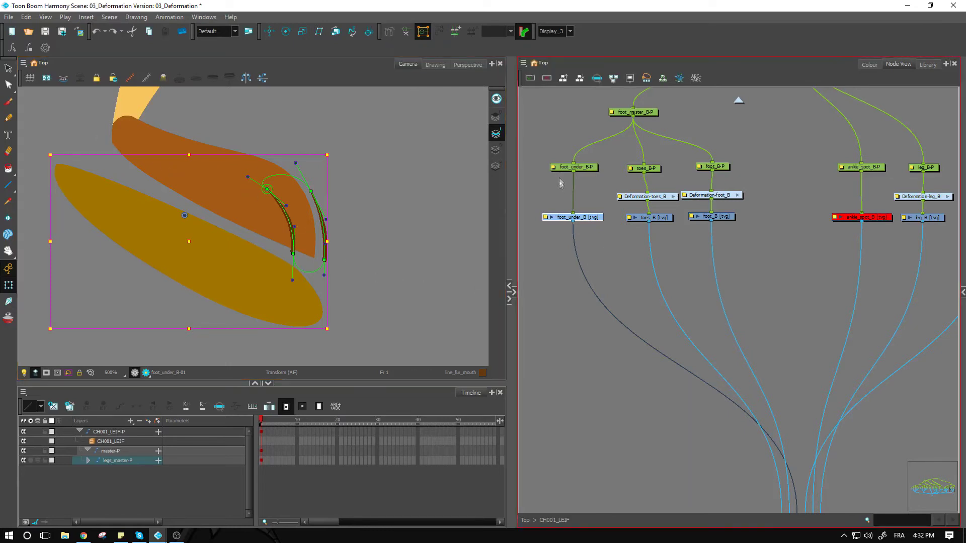
Start an envelope deformation chain on foot_under_B with points at the toe tip, on the front upper edge and at the heel end
left_click(390, 32)
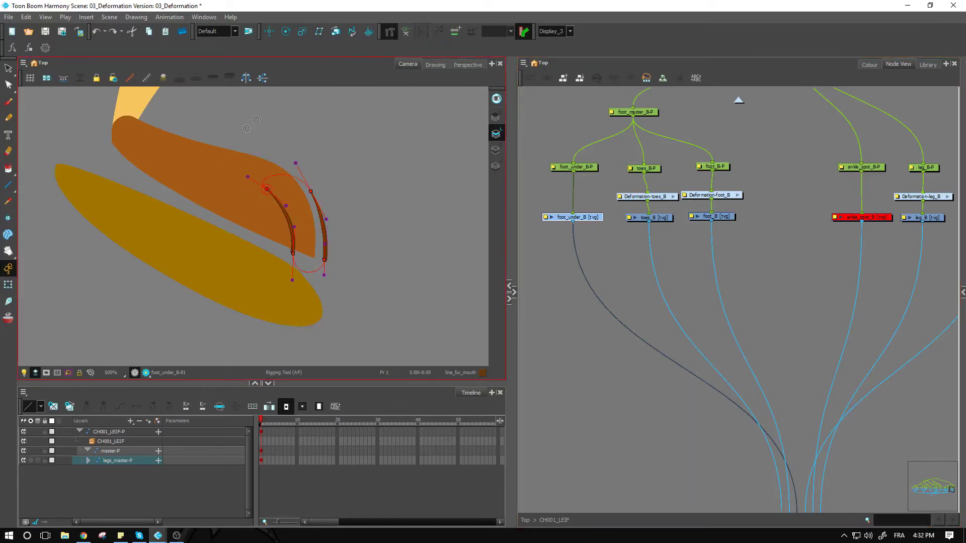
left_click_drag(347, 301, 387, 215)
key("2")
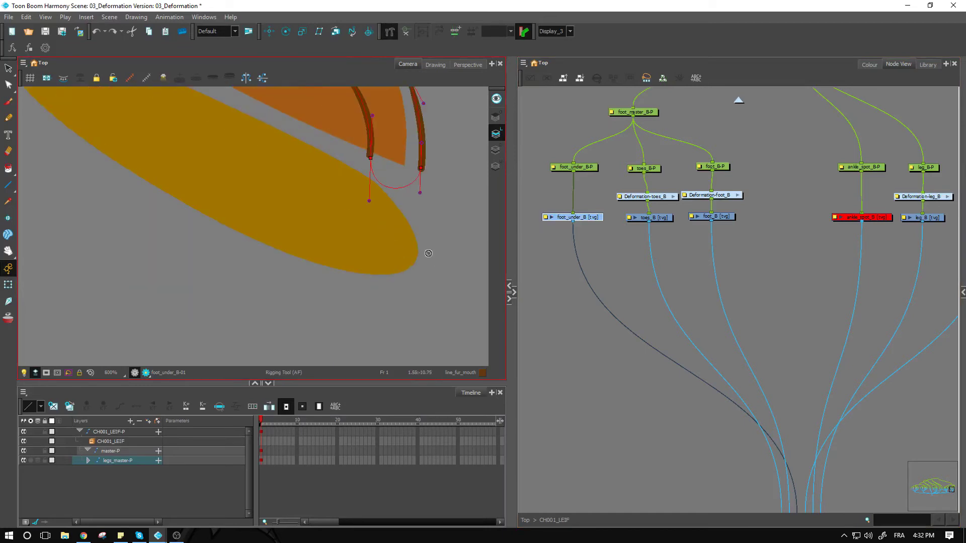
left_click_drag(418, 259, 422, 234)
left_click_drag(319, 150, 392, 180)
left_click_drag(253, 133, 396, 281)
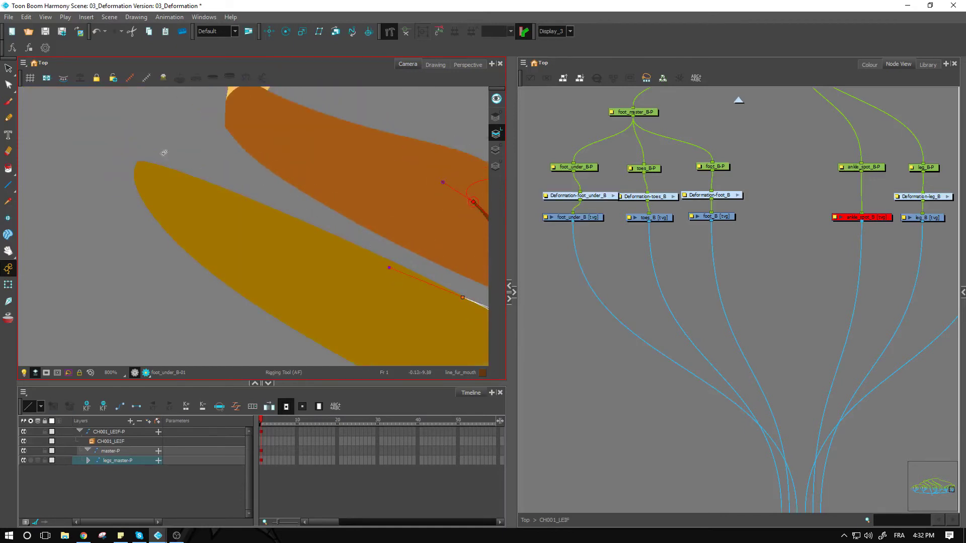
left_click_drag(139, 162, 225, 177)
left_click_drag(334, 293, 290, 225)
key("1")
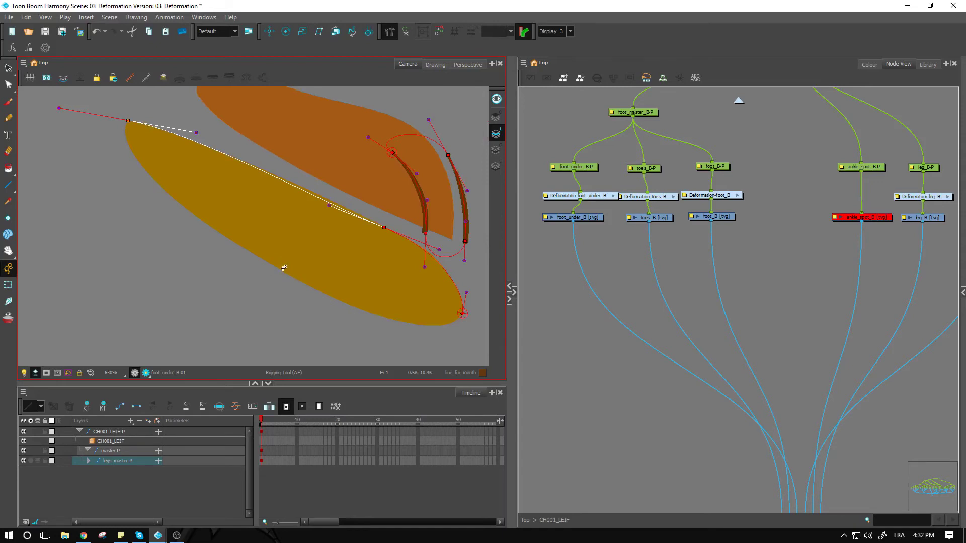
Add a point on the lower edge of foot_under_B, close the envelope at the toe tip and fit the curve handles to the outline
left_click_drag(339, 299, 227, 256)
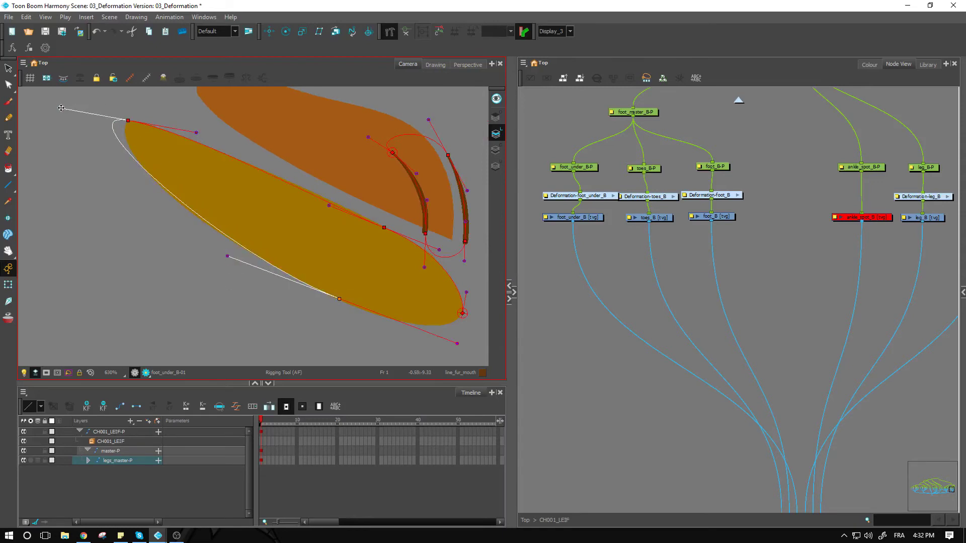
left_click_drag(61, 108, 94, 138)
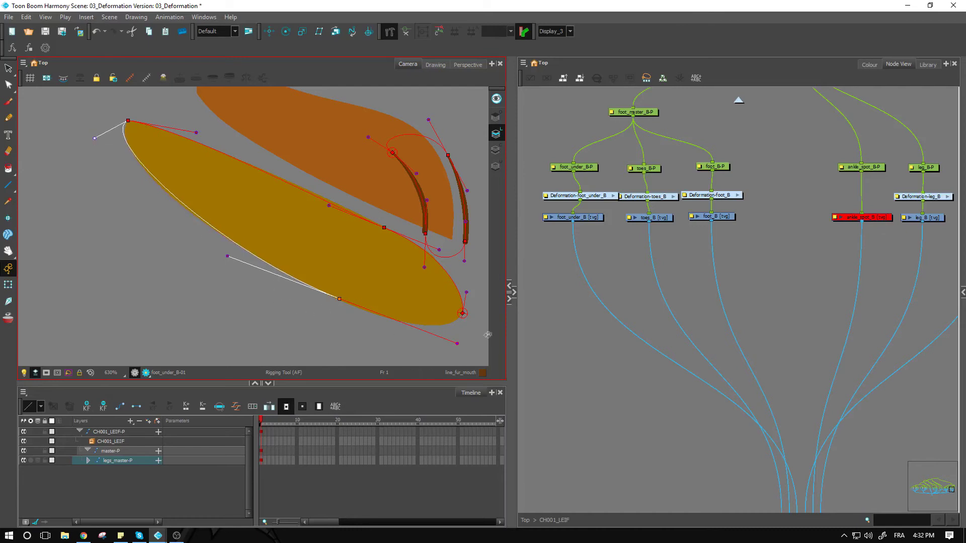
left_click(450, 326)
mouse_move(452, 341)
left_mouse_down()
mouse_move(407, 330)
mouse_move(435, 342)
left_mouse_up()
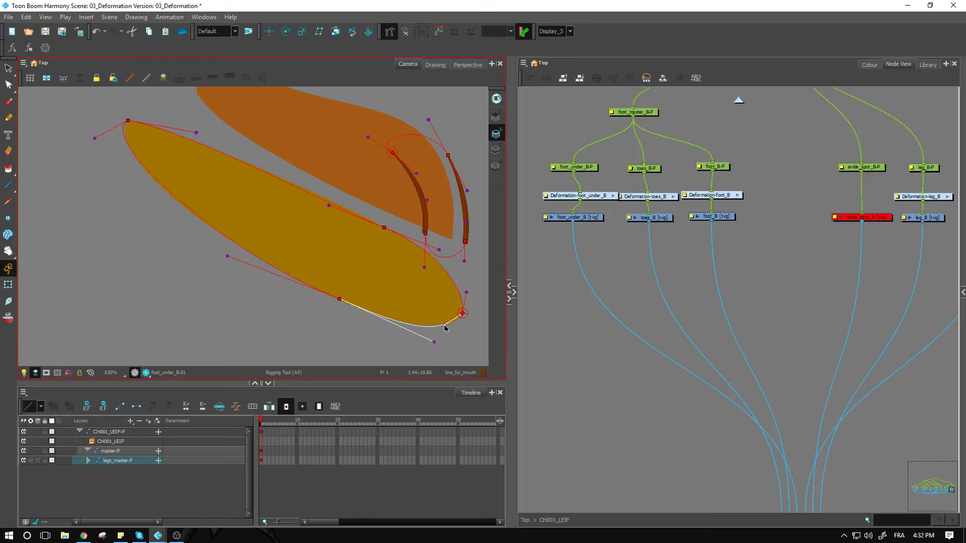
Adjust the curve handle on the lower edge of the foot_under_B envelope to follow the outline, and deselect the drawing
left_click_drag(228, 256, 232, 259)
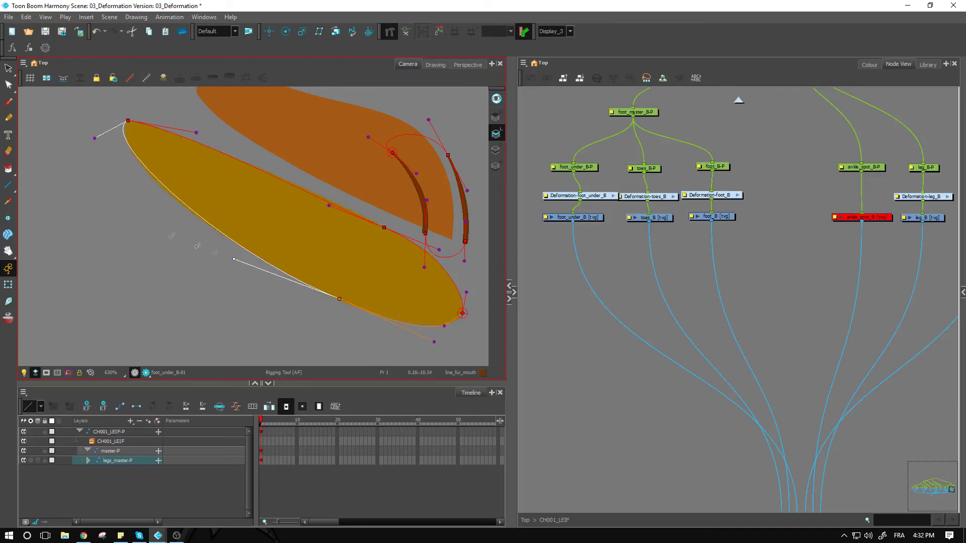
left_click(8, 285)
scroll(402, 260, "down", 6)
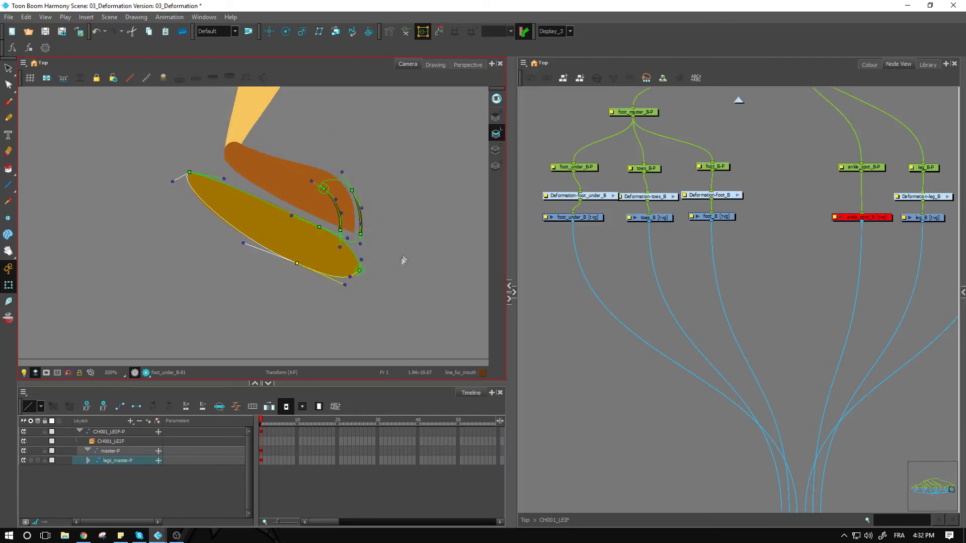
left_click(402, 260)
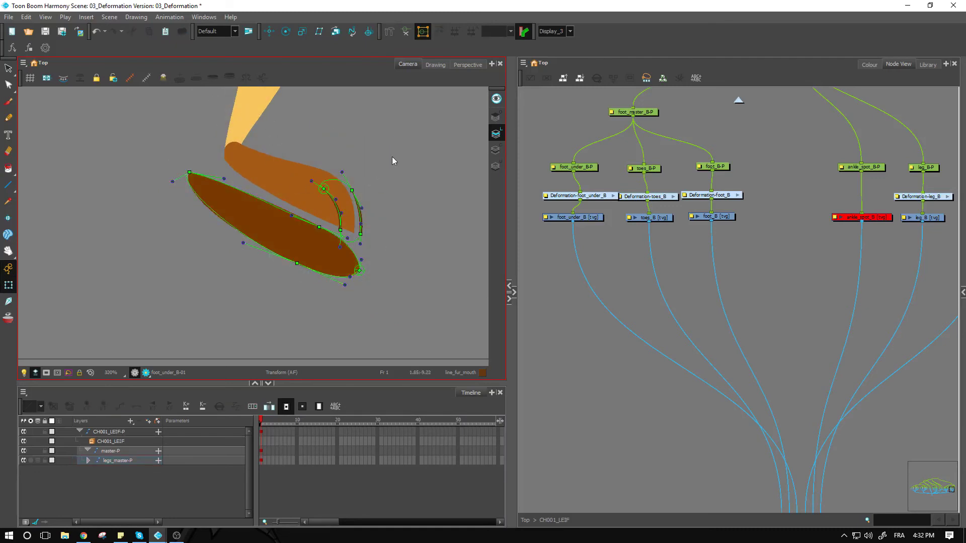
Select the B-side leg and foot drawings together, show their deformation chain controls, and clear the selection
key("1")
key("1")
key("1")
key("1")
key("space")
mouse_move(327, 153)
left_mouse_down()
mouse_move(333, 214)
mouse_move(262, 327)
mouse_move(372, 242)
left_mouse_up()
left_click(409, 33)
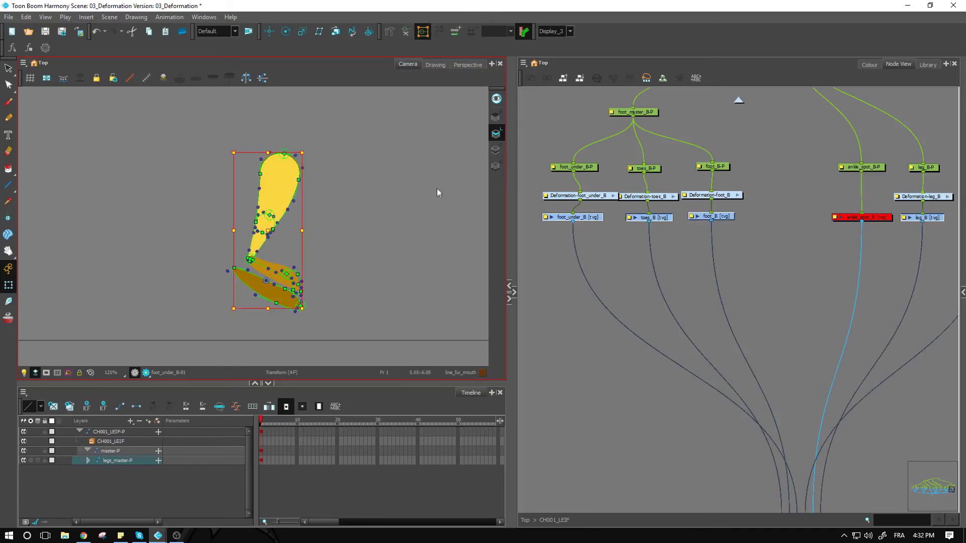
left_click(437, 188)
Switch the foot_B drawing substitution to 01 and deselect the foot
key("2")
key("2")
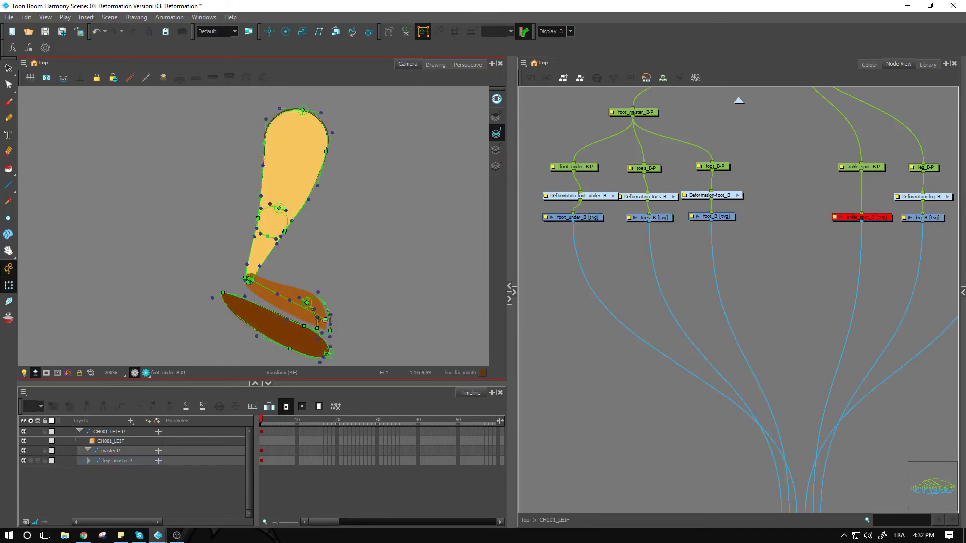
scroll(328, 225, "up", 1)
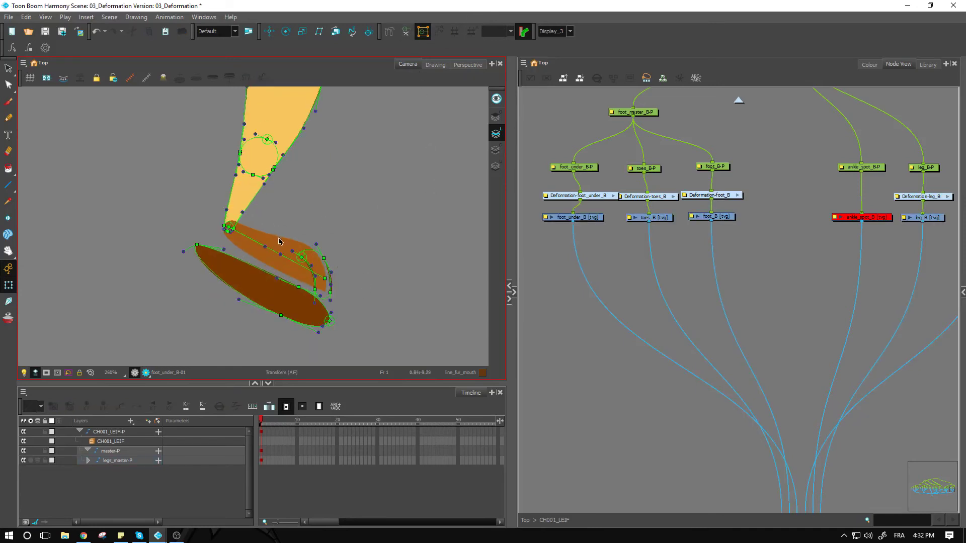
left_click(279, 242)
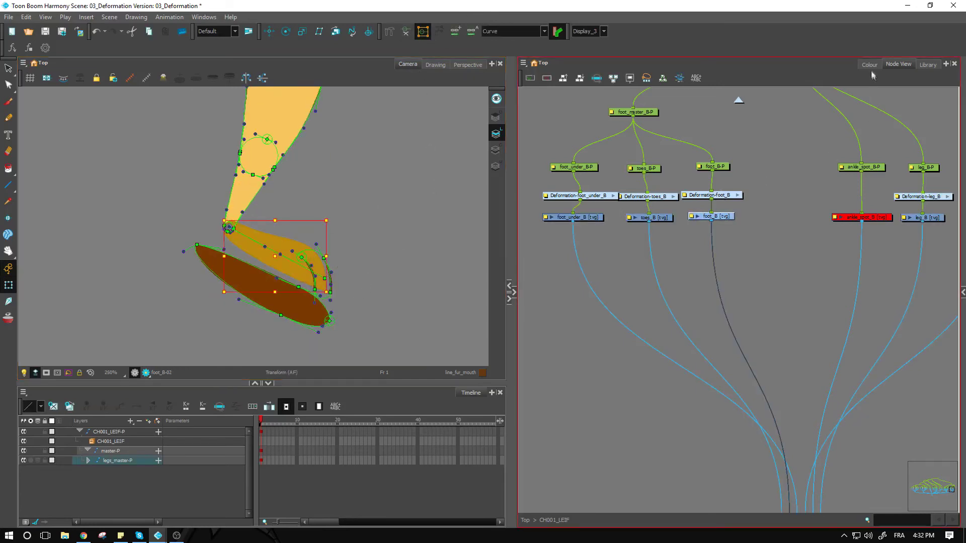
left_click(928, 64)
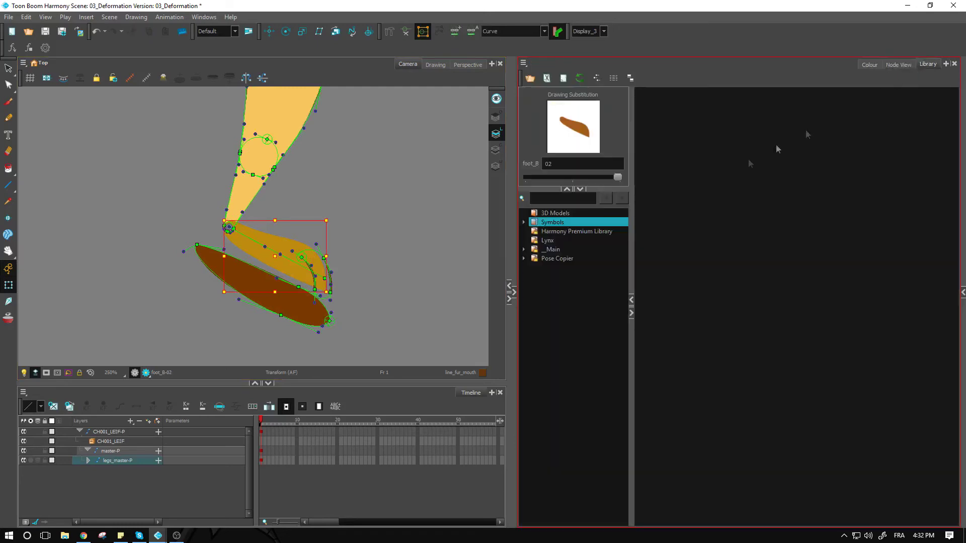
left_click(578, 179)
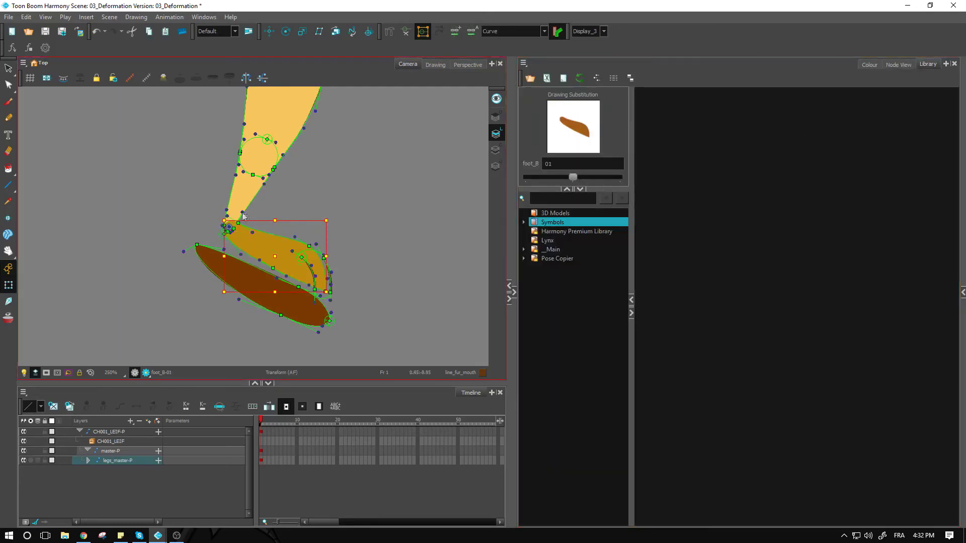
key("Escape")
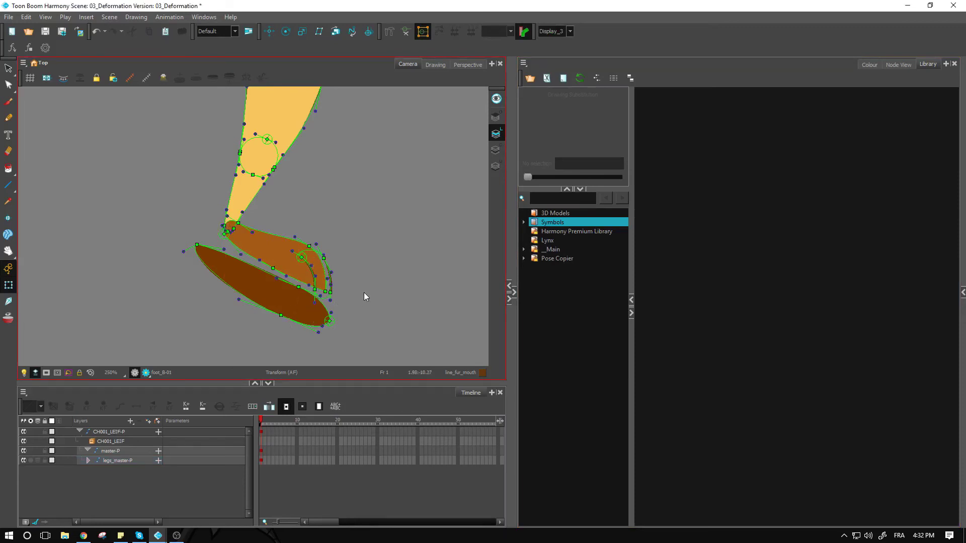
key("1")
key("1")
key("1")
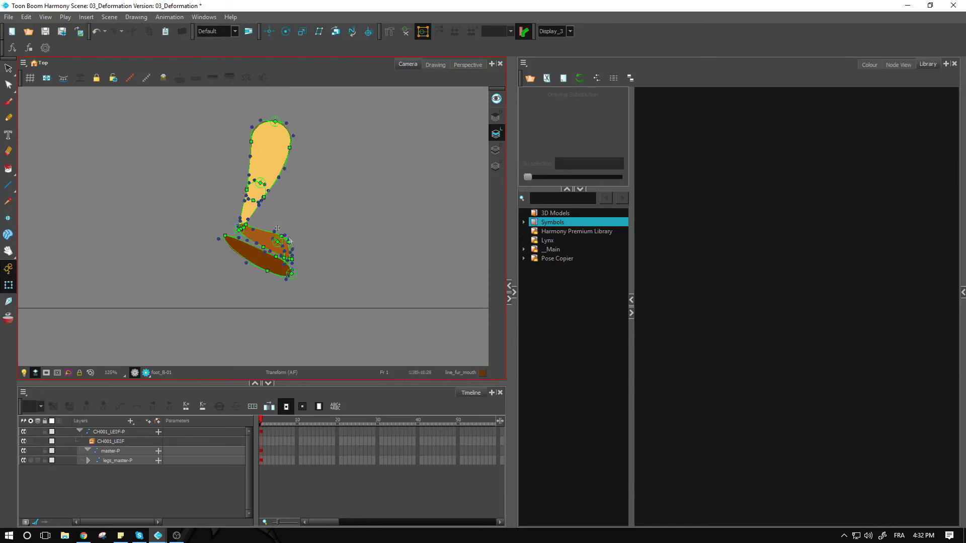